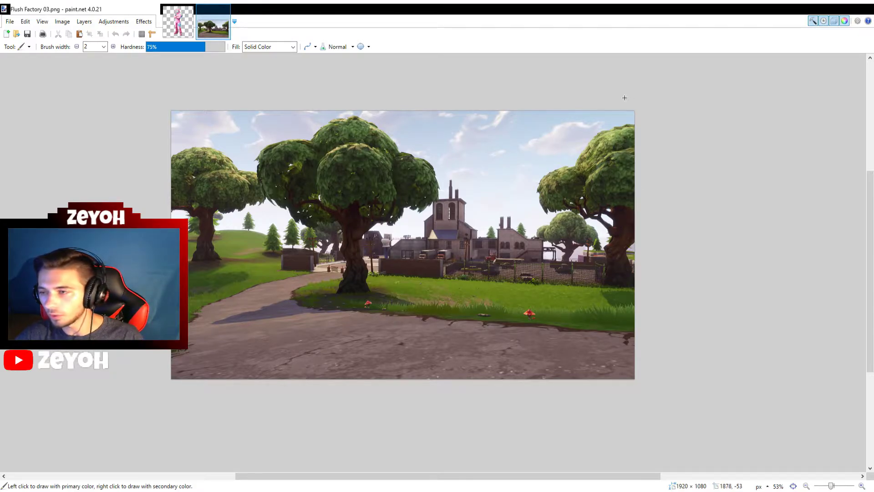
Switch to the bunny image and draw a rectangle selection over its canvas
left_click(177, 22)
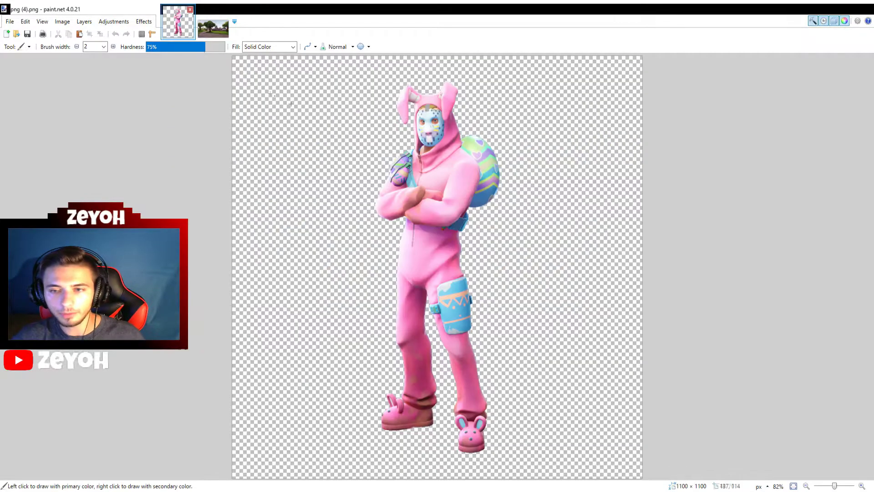
key("s")
scroll(364, 141, "down", 2)
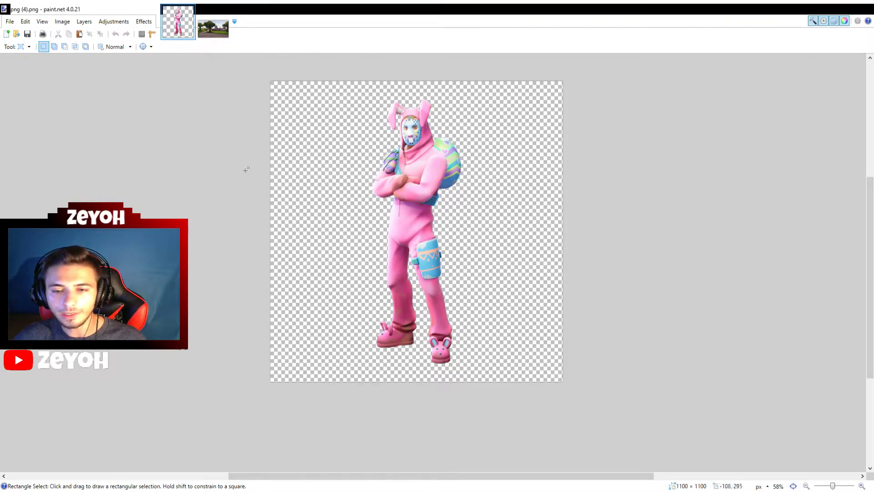
left_click_drag(257, 69, 708, 454)
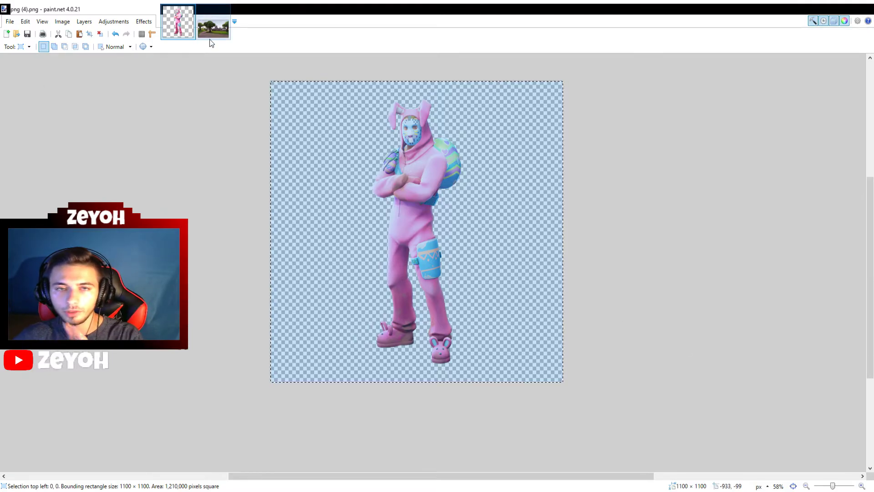
left_click(220, 135)
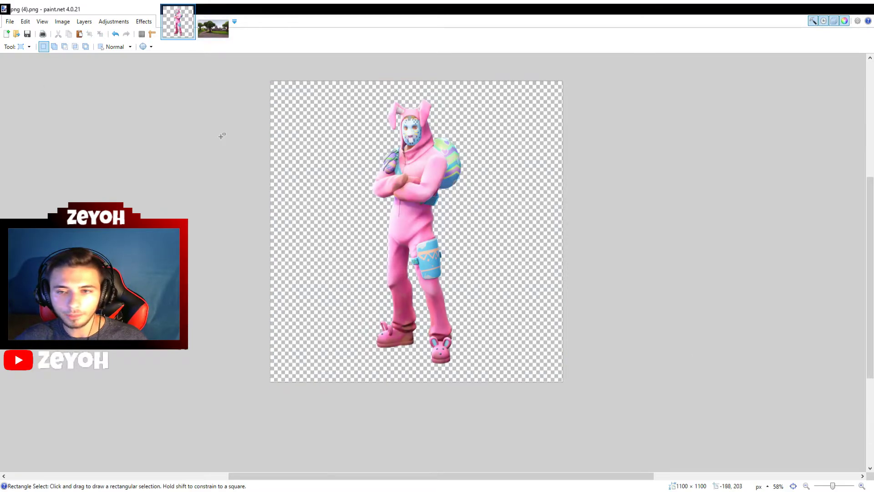
Check the Flush Factory landscape, then return and reselect the whole bunny canvas
left_click(213, 25)
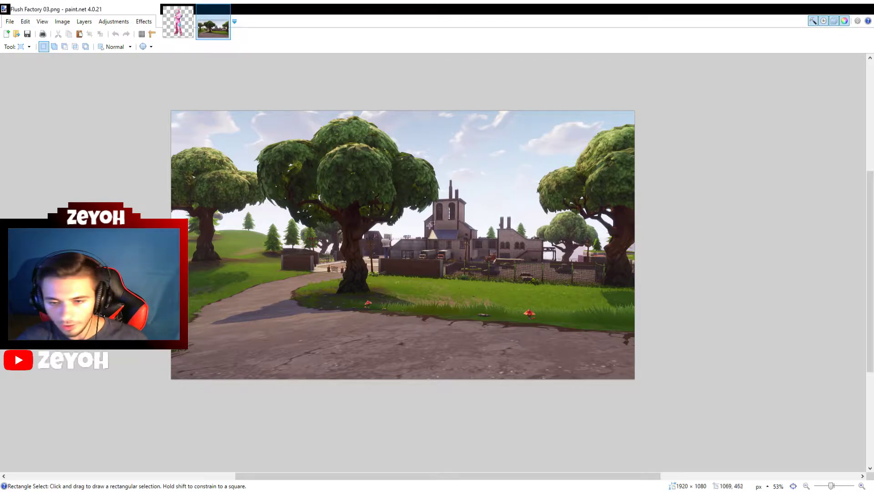
scroll(430, 223, "up", 3)
scroll(430, 223, "down", 2)
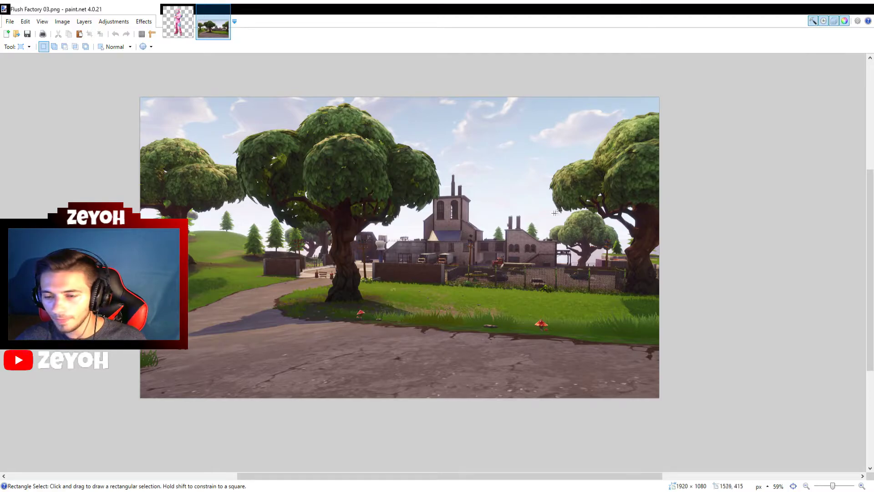
left_click(187, 27)
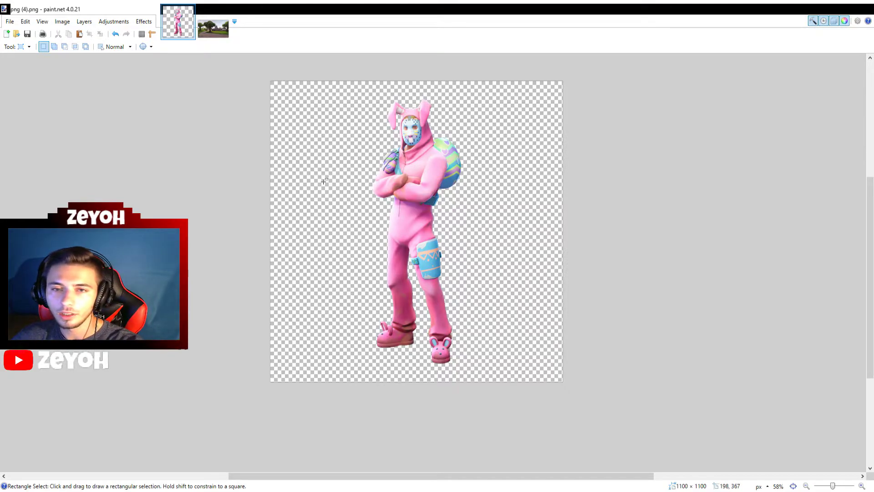
left_click_drag(269, 61, 761, 478)
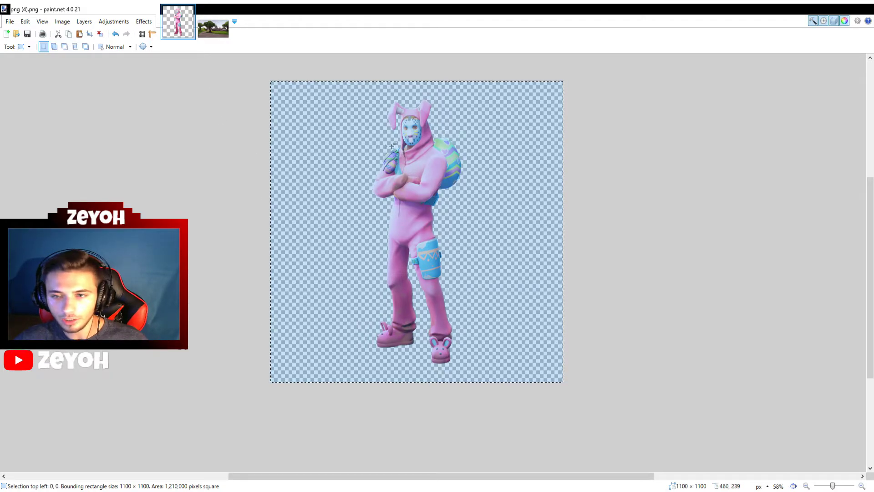
Redo the rectangle selection around the entire bunny image
left_click(338, 138)
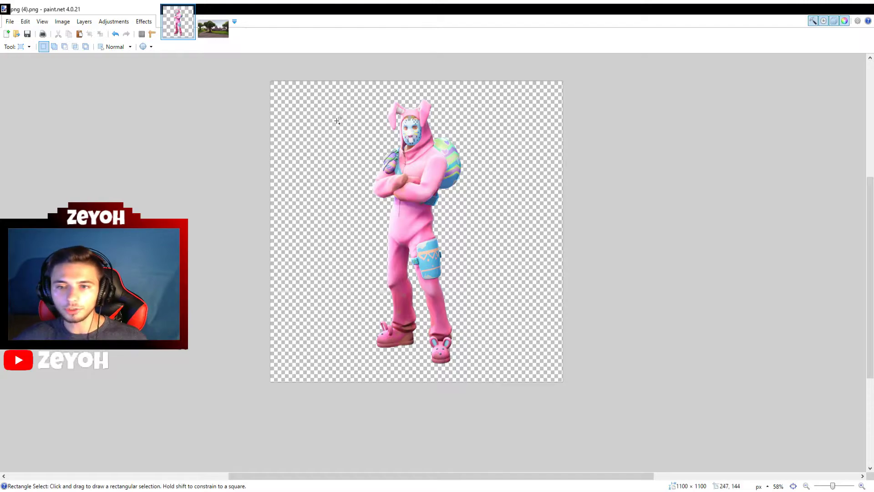
scroll(335, 121, "up", 3)
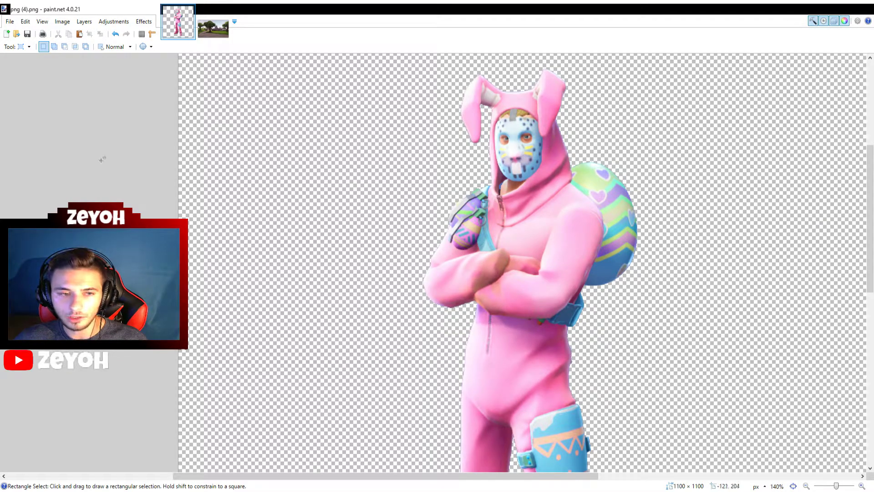
key("e")
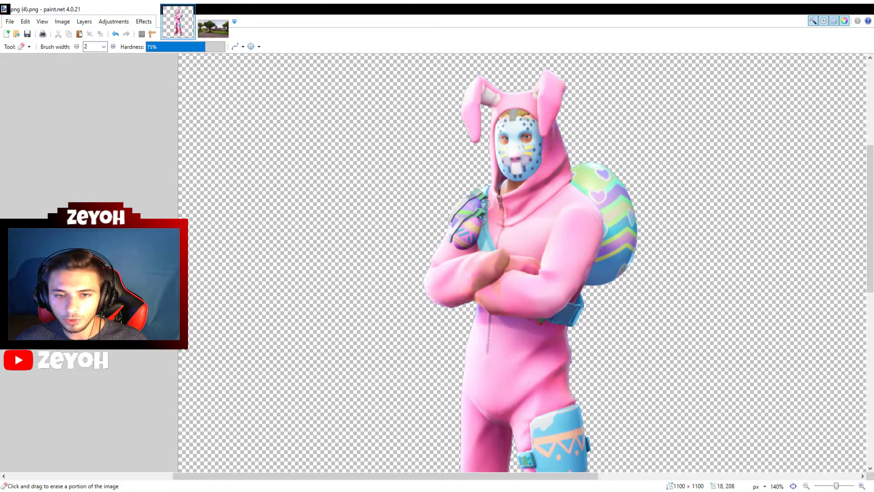
key("s")
scroll(367, 172, "down", 3)
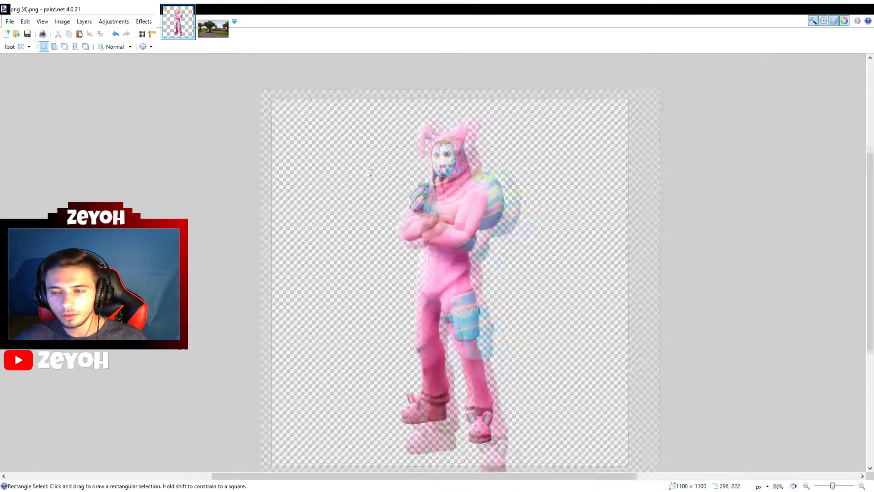
left_click_drag(246, 102, 726, 441)
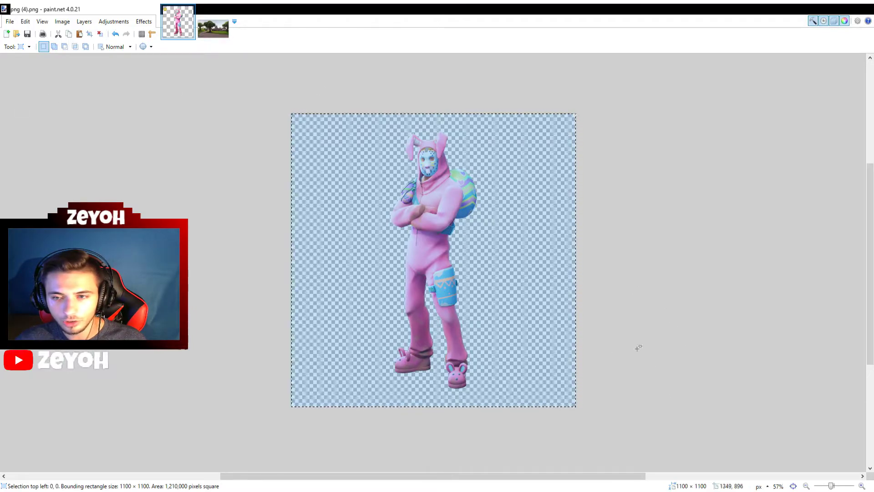
Paste the bunny onto a new layer in the Flush Factory landscape
left_click(215, 38)
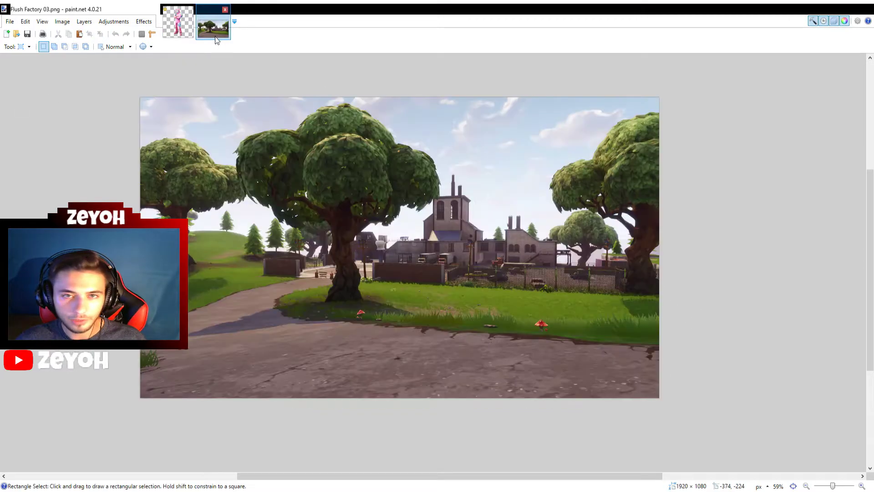
left_click(441, 246)
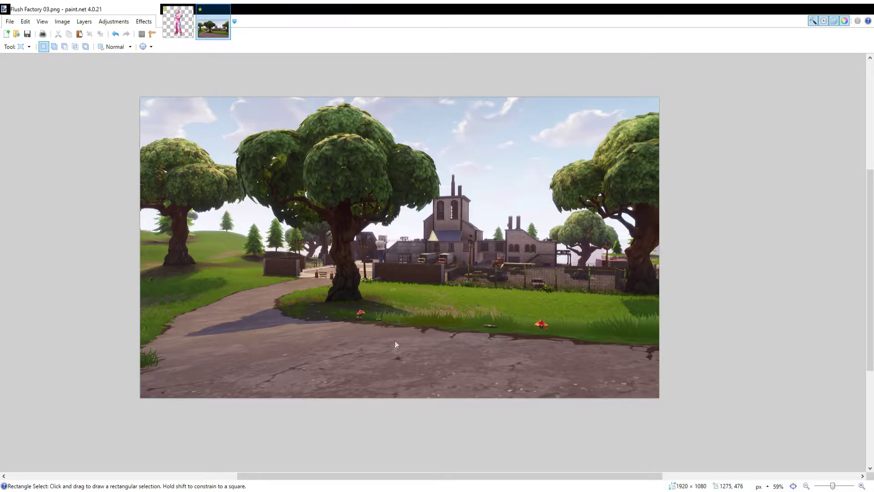
key("ctrl+v")
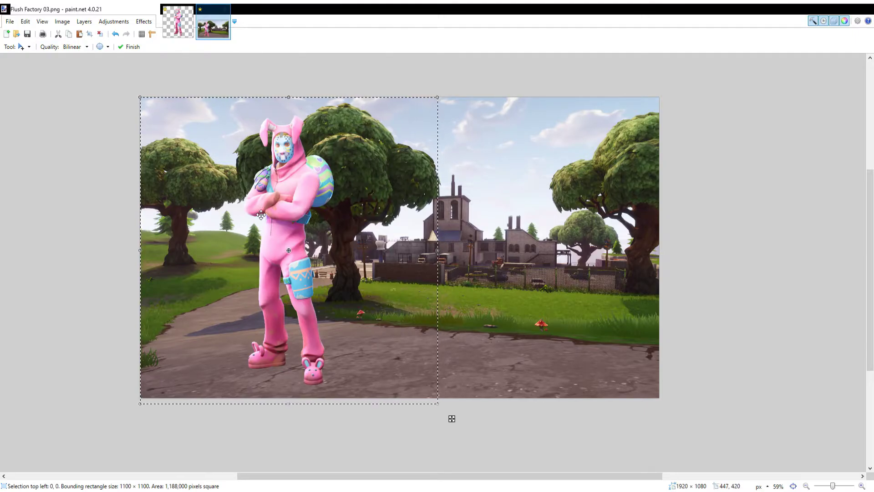
Position the pasted bunny on the path and mirror it horizontally
left_click_drag(293, 237, 413, 241)
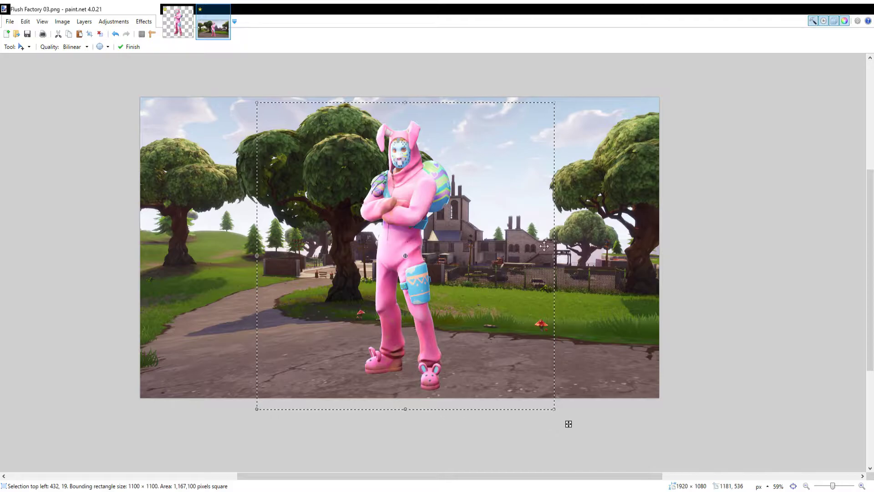
key("ctrl+d")
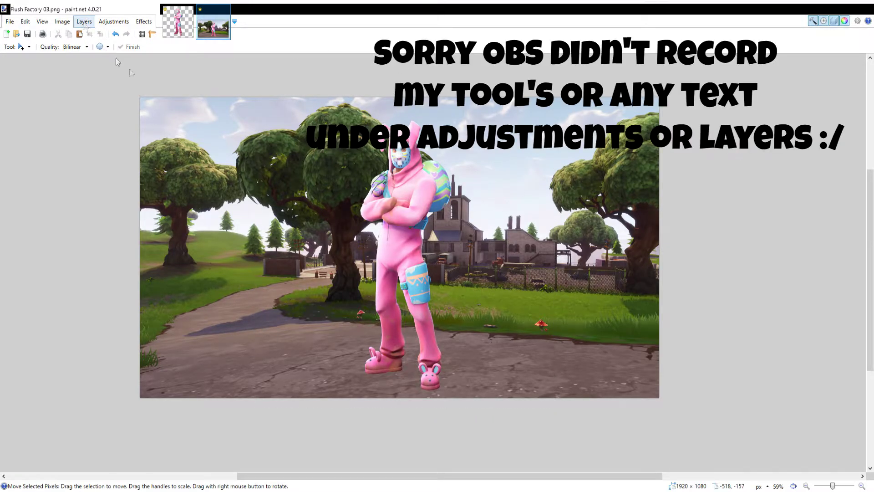
left_click(104, 94)
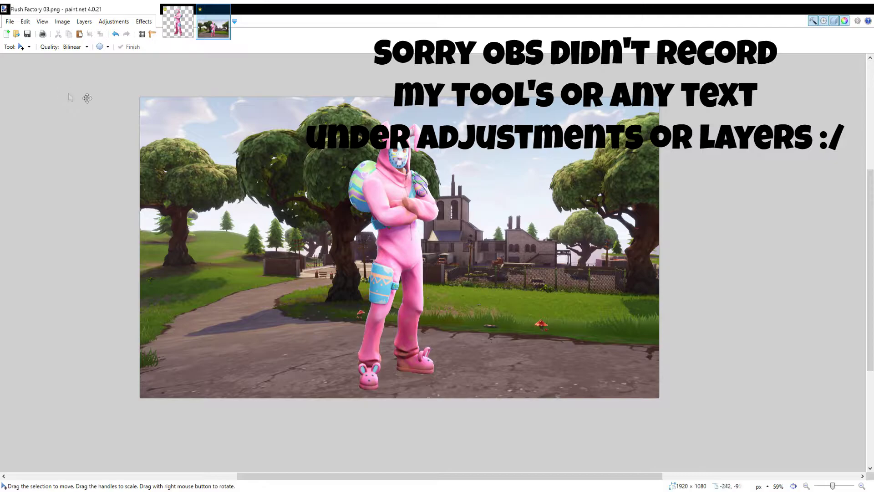
left_click_drag(412, 232, 354, 240)
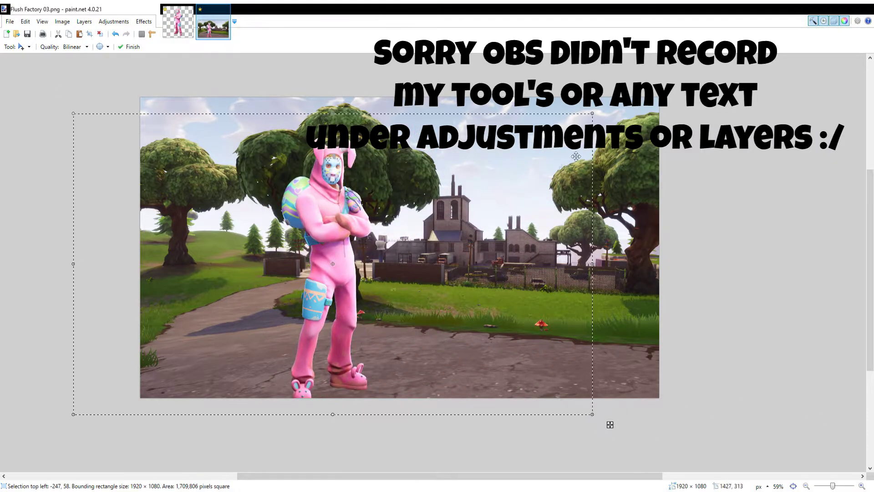
Enlarge the bunny to about 4481 × 2521 and shift it to the left edge
left_click_drag(610, 424, 775, 424)
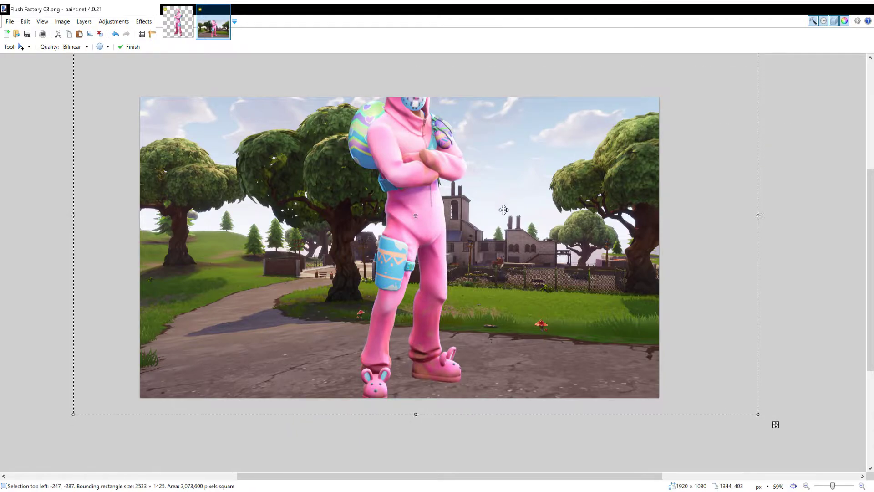
scroll(529, 196, "down", 3)
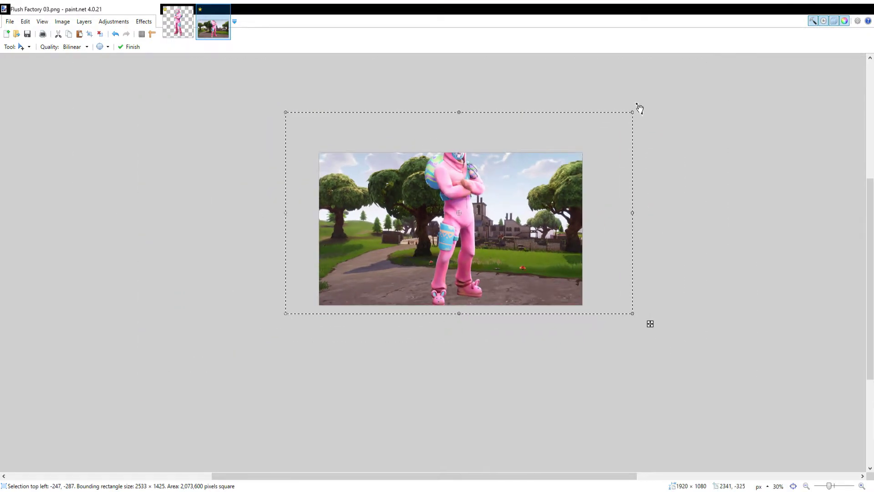
left_click_drag(633, 112, 837, 4)
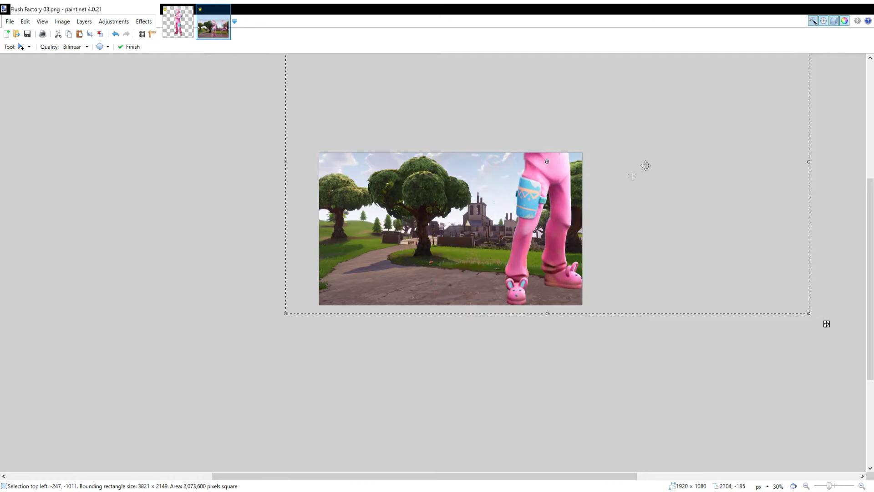
left_click_drag(560, 215, 388, 340)
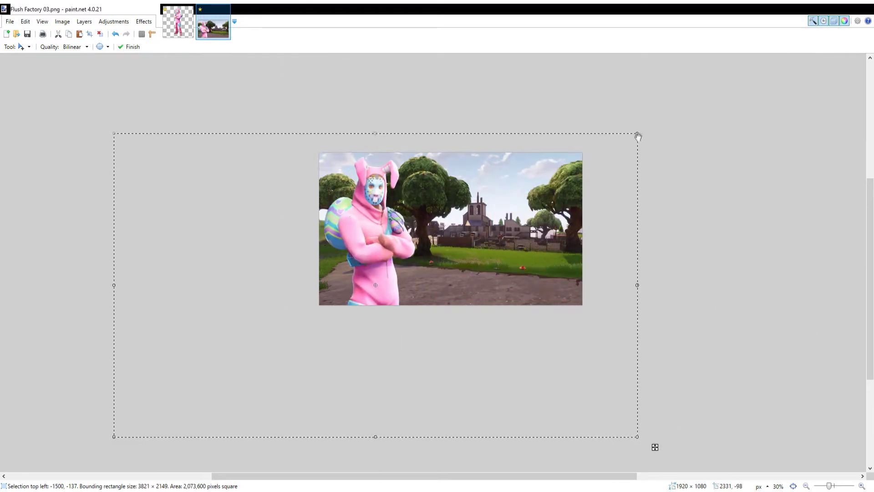
left_click_drag(636, 133, 644, 130)
scroll(465, 226, "up", 2)
scroll(464, 227, "down", 2)
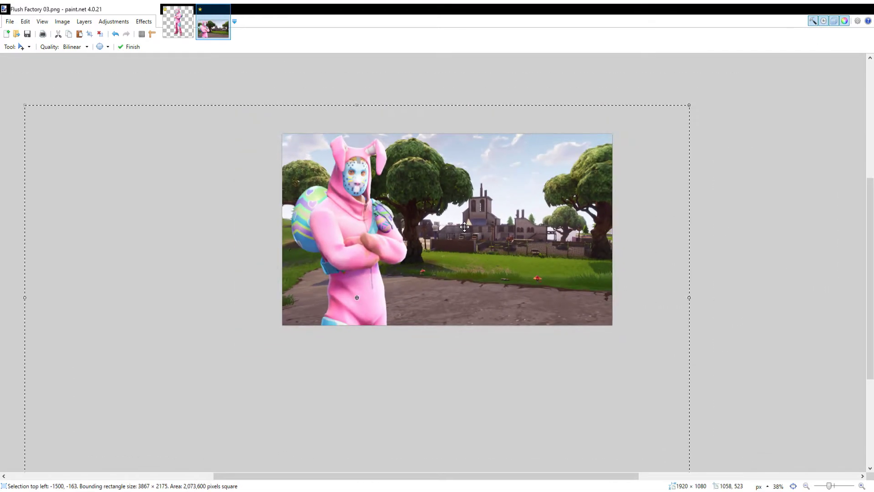
left_click_drag(642, 131, 734, 75)
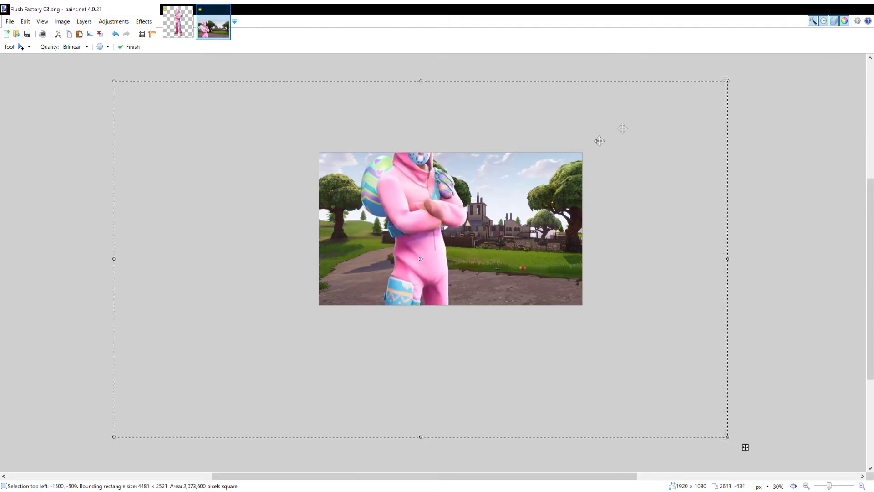
scroll(415, 202, "up", 2)
left_click_drag(415, 201, 355, 268)
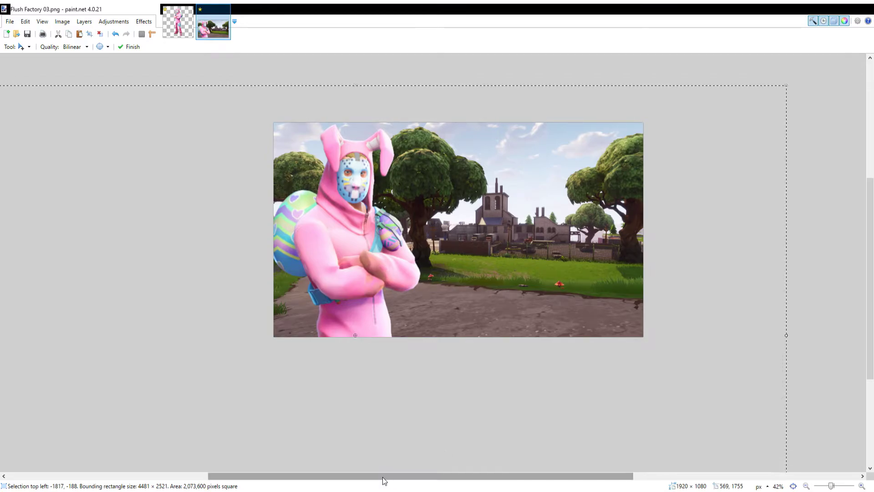
left_click_drag(382, 477, 406, 477)
scroll(422, 251, "up", 2)
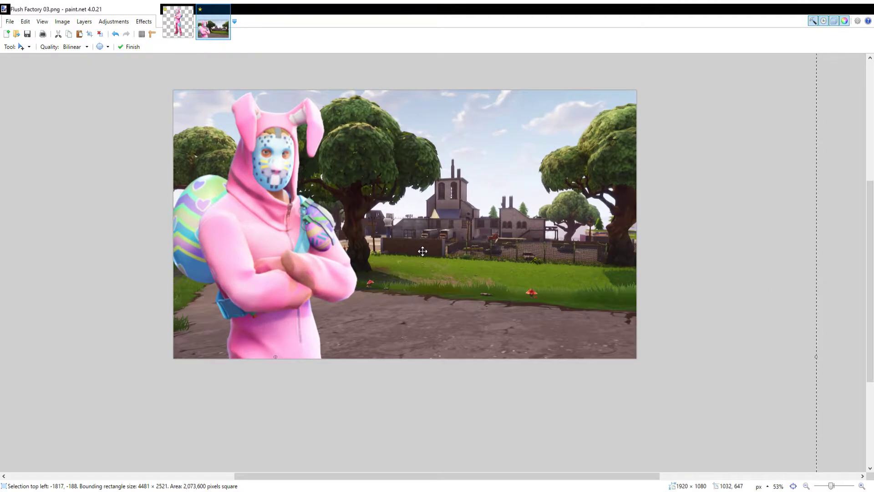
scroll(422, 250, "down", 2)
scroll(423, 251, "down", 3)
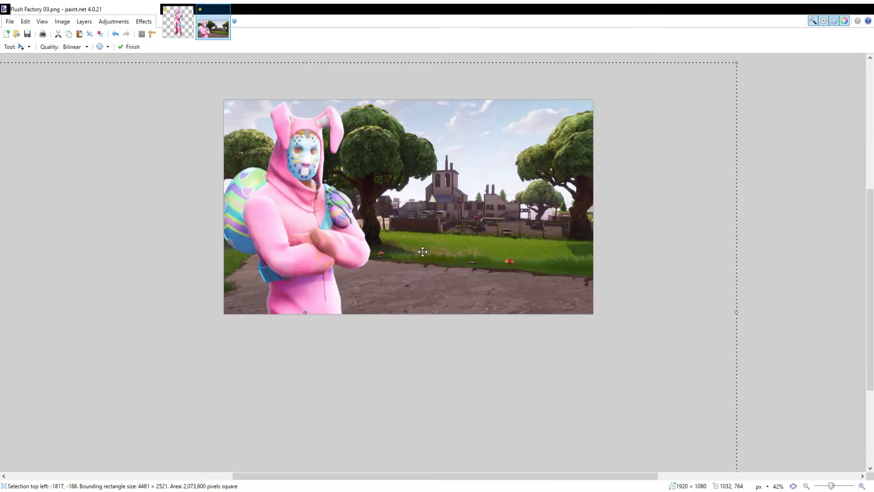
scroll(422, 251, "up", 1)
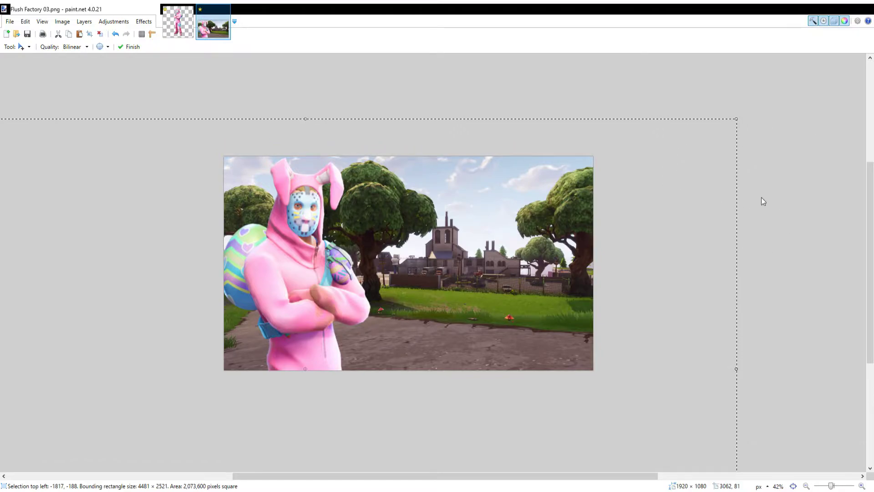
Commit the bunny's 4481 × 2521 size and left-side position on the landscape
key("Return")
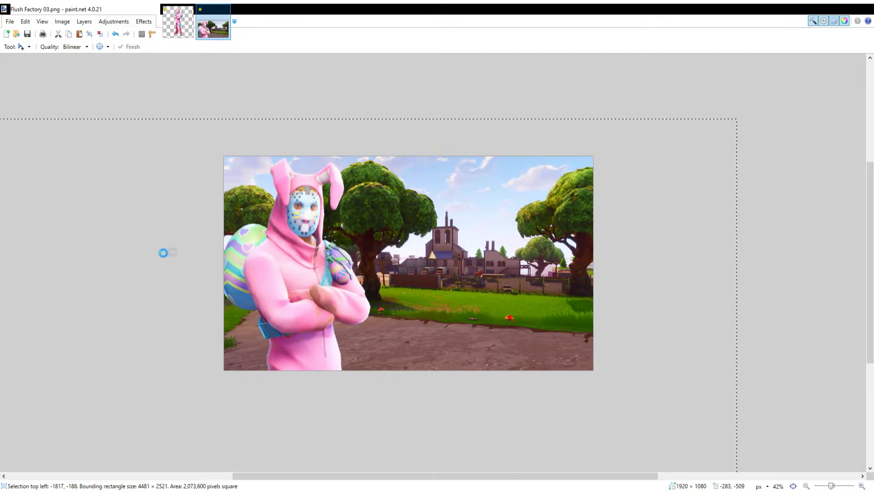
scroll(438, 244, "up", 1)
scroll(438, 245, "down", 2)
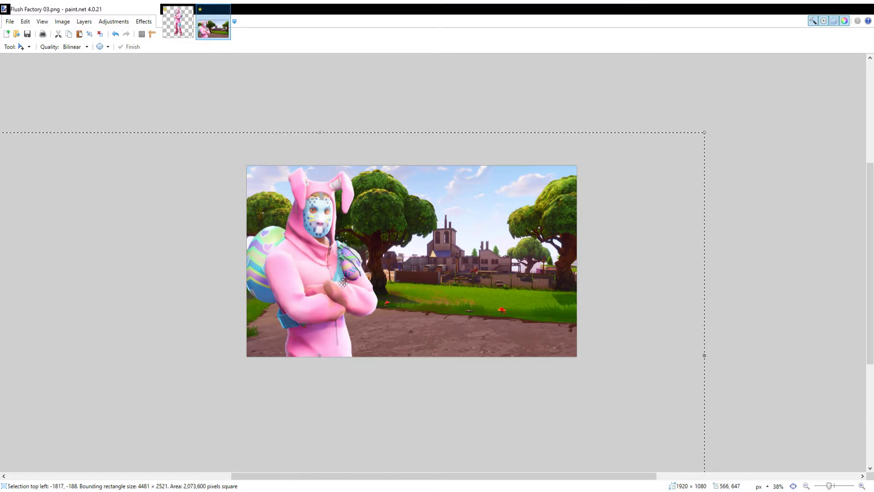
scroll(338, 295, "up", 2)
scroll(338, 296, "down", 1)
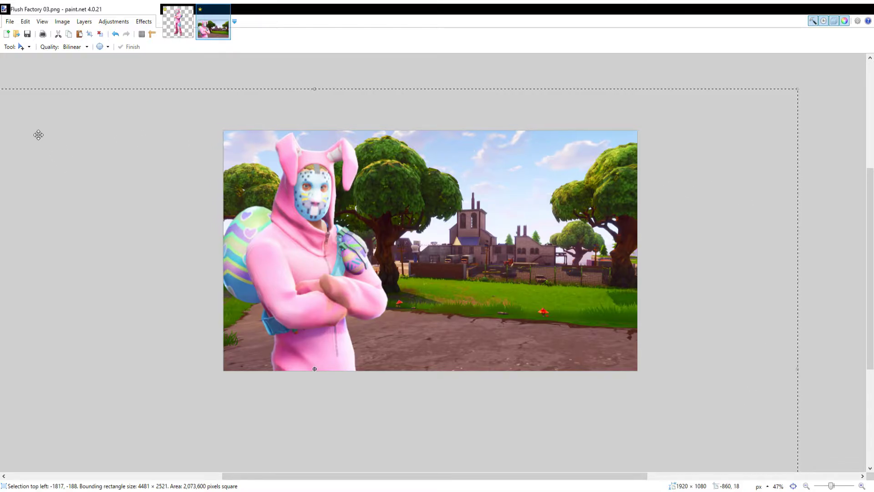
Use the Magic Wand at 61% tolerance to select the bunny's head
key("s")
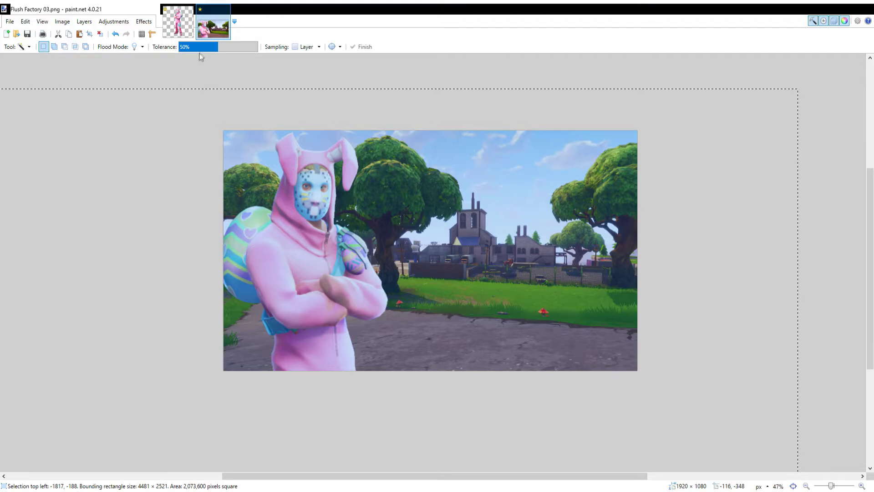
left_click_drag(218, 48, 228, 48)
left_click(309, 159)
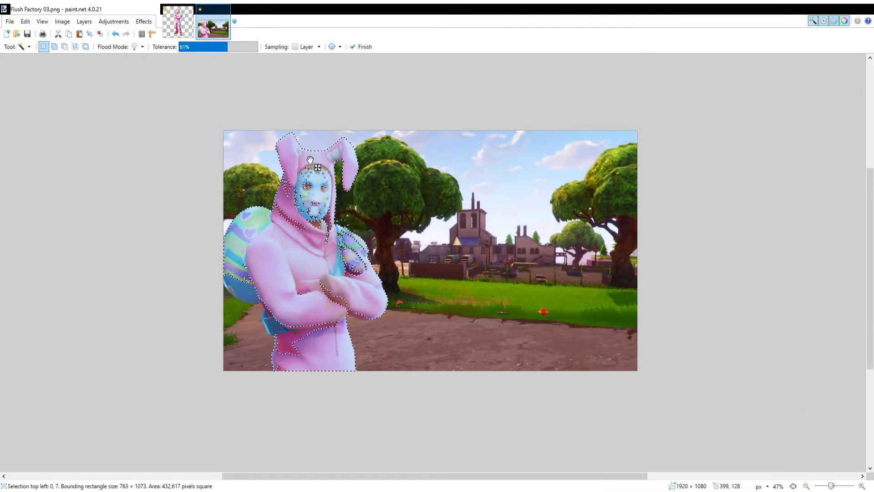
scroll(310, 159, "up", 3)
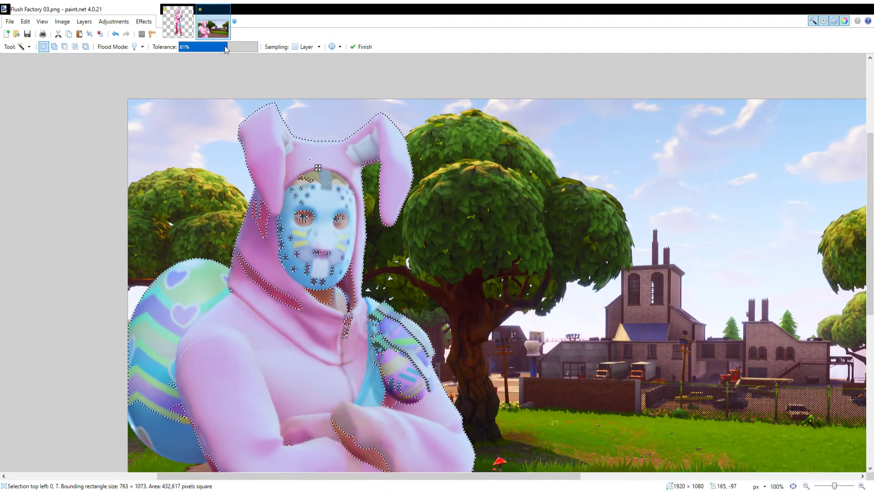
left_click(323, 156)
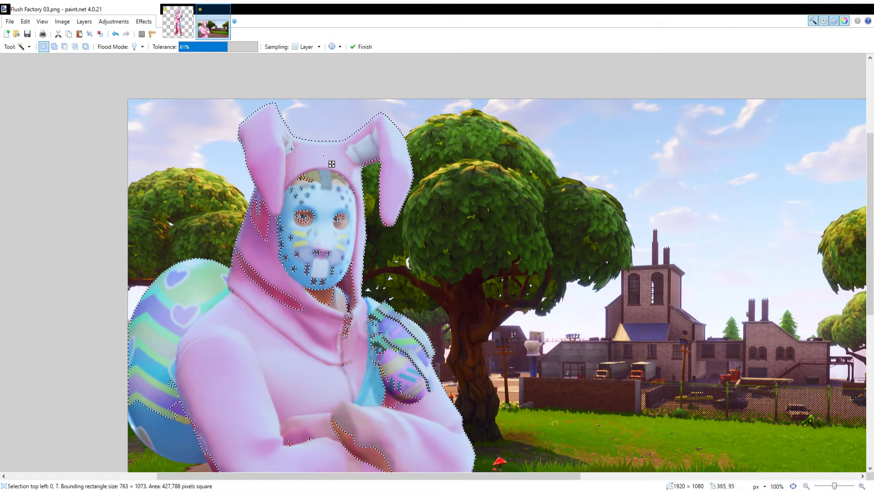
scroll(302, 202, "down", 3)
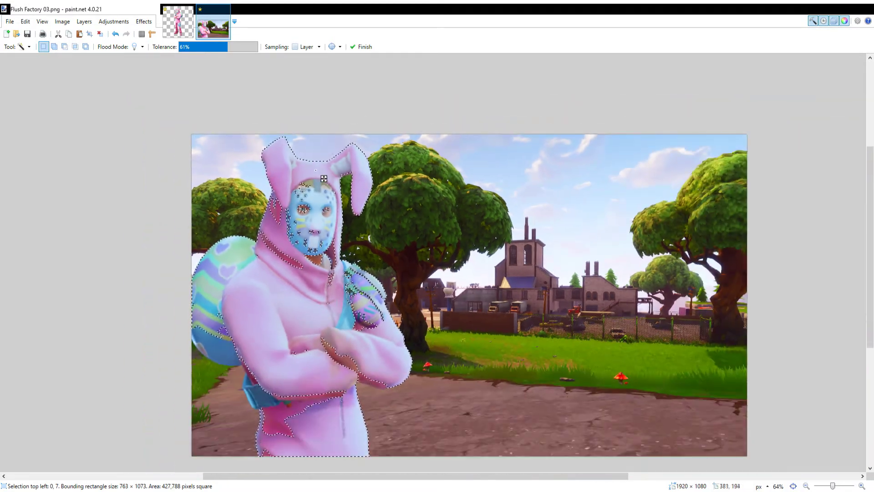
left_click(206, 47)
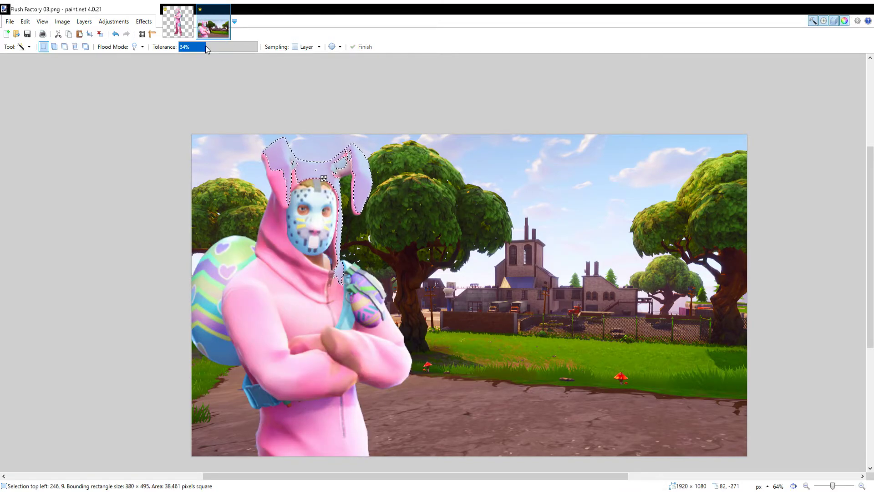
left_click(241, 49)
left_click(227, 50)
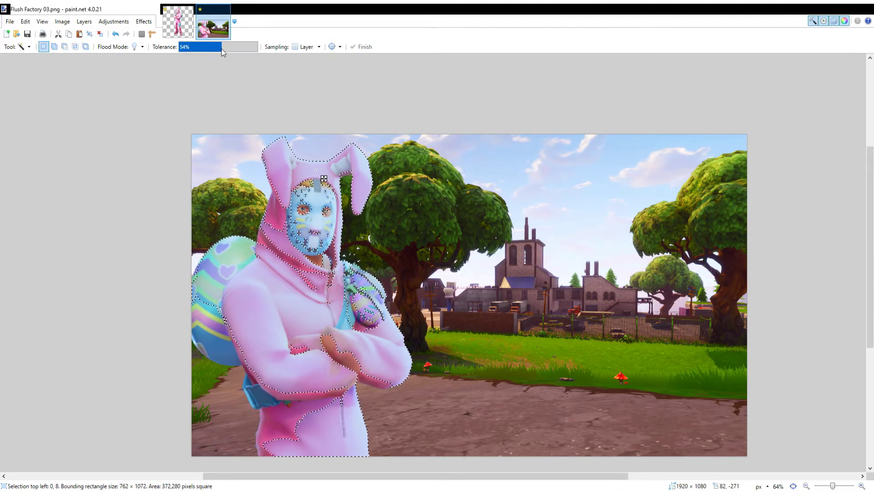
Re-seed the bunny selection from its body and mask, undoing a stray background pick
left_click_drag(324, 179, 287, 220)
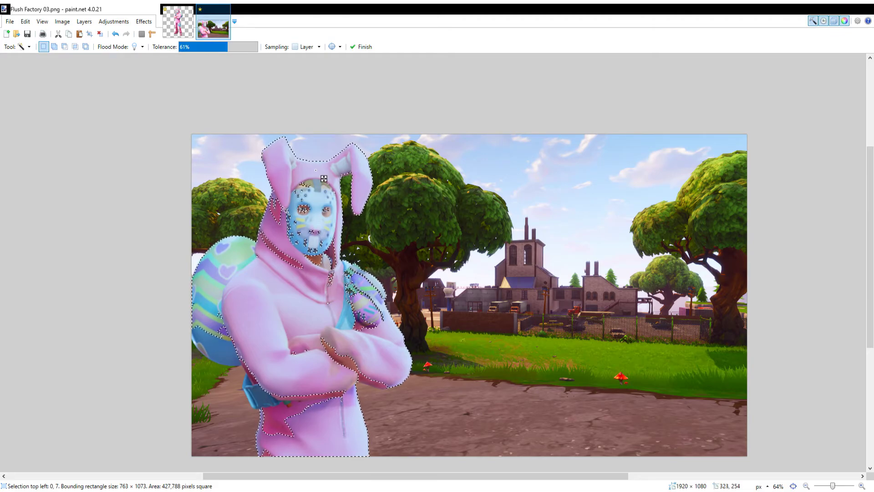
scroll(308, 273, "down", 1)
left_click_drag(287, 164, 332, 165)
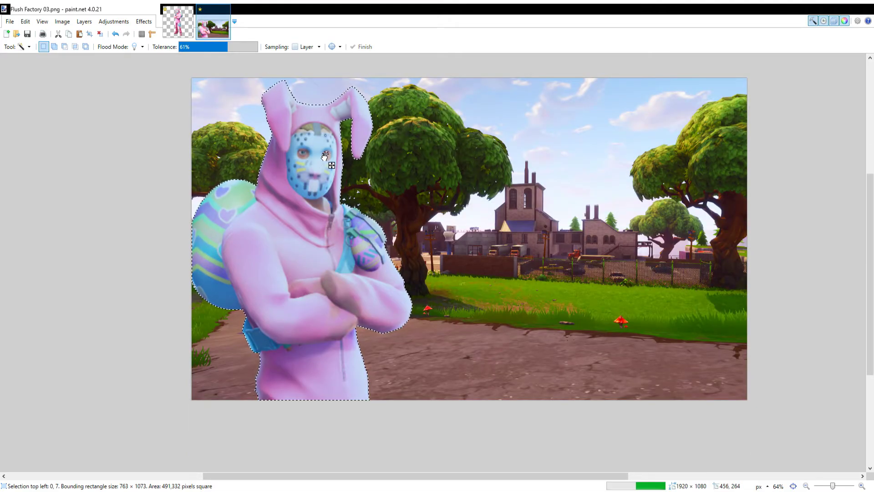
left_click(317, 363)
scroll(312, 243, "down", 2)
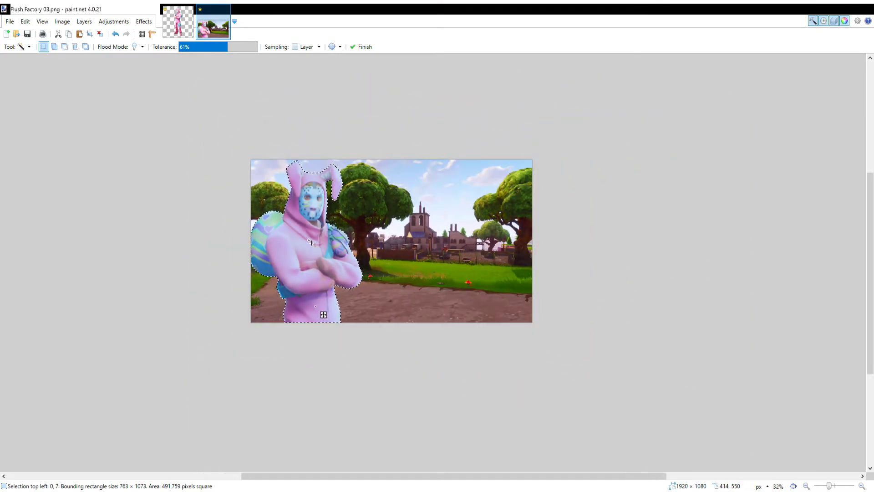
scroll(311, 243, "up", 2)
left_click(406, 196)
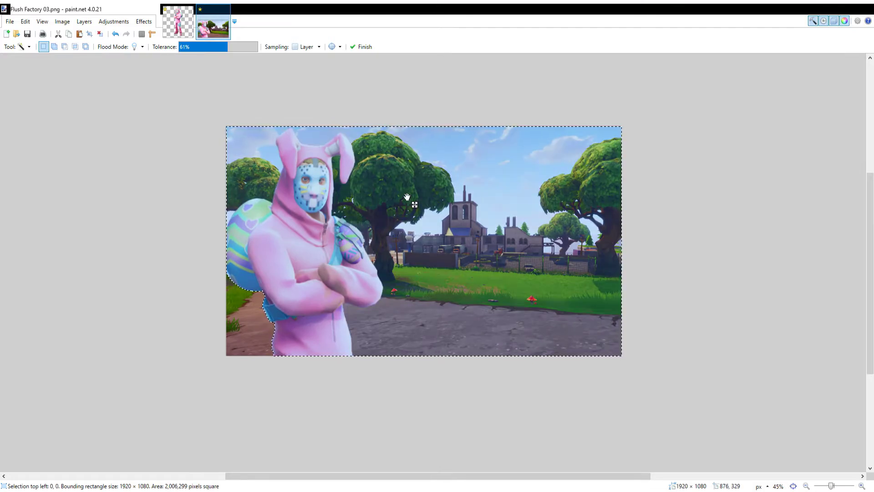
key("ctrl+z")
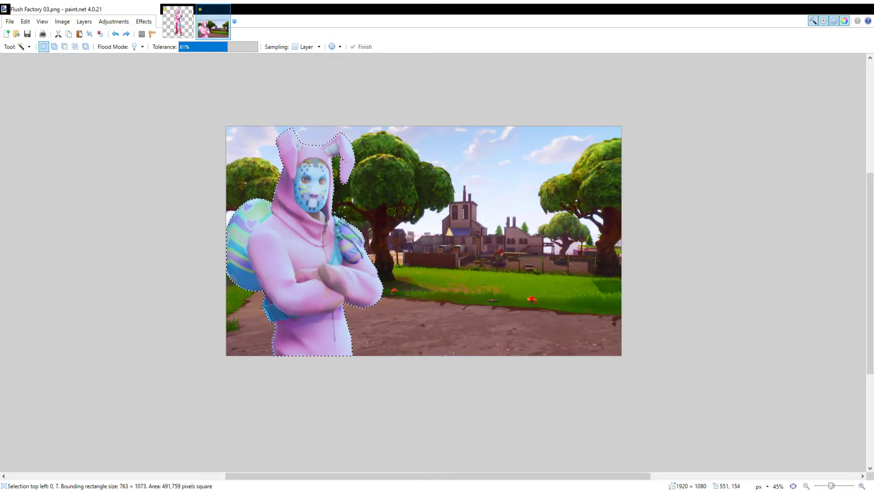
left_click(298, 192)
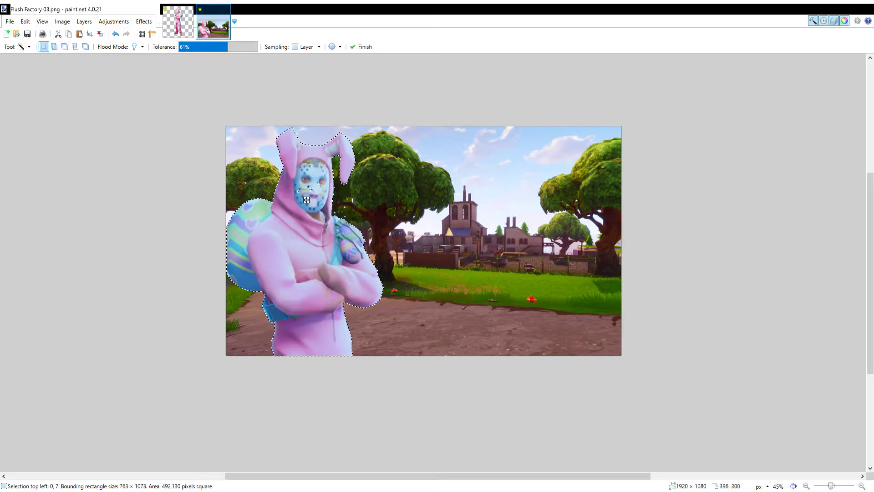
Fill the bunny selection white with a width-1000 line, deselect, then restore the pink bunny on top
key("o")
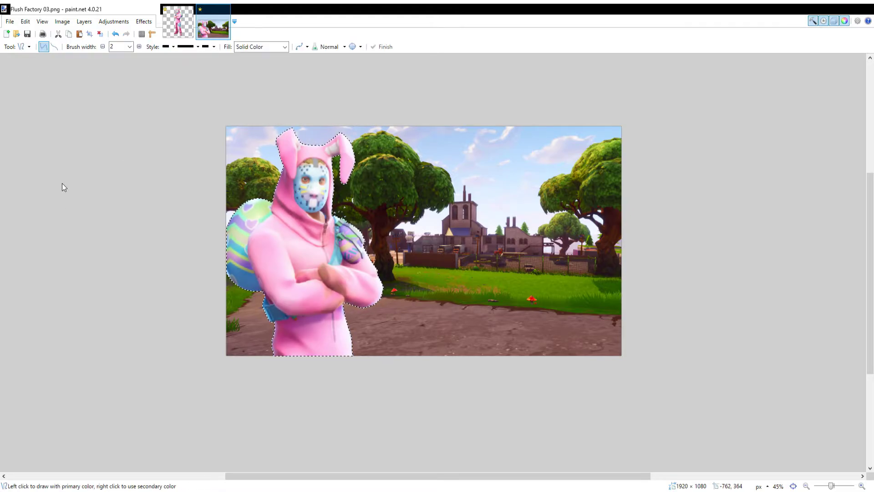
left_click(127, 49)
type("1000")
left_click_drag(293, 97, 307, 368)
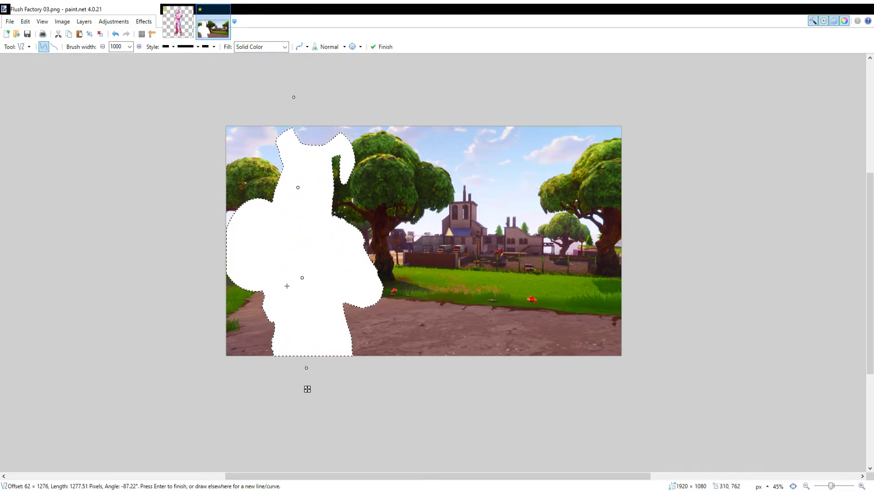
key("Return")
key("ctrl+d")
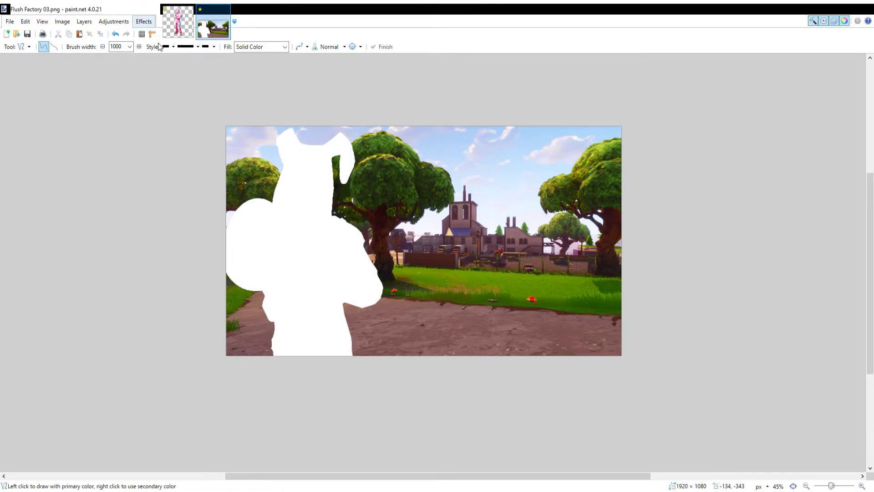
key("ctrl+f")
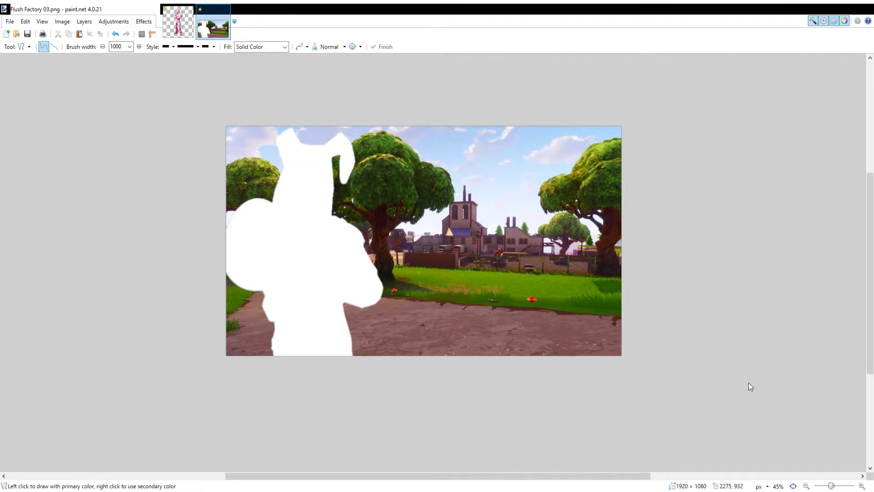
key("ctrl+z")
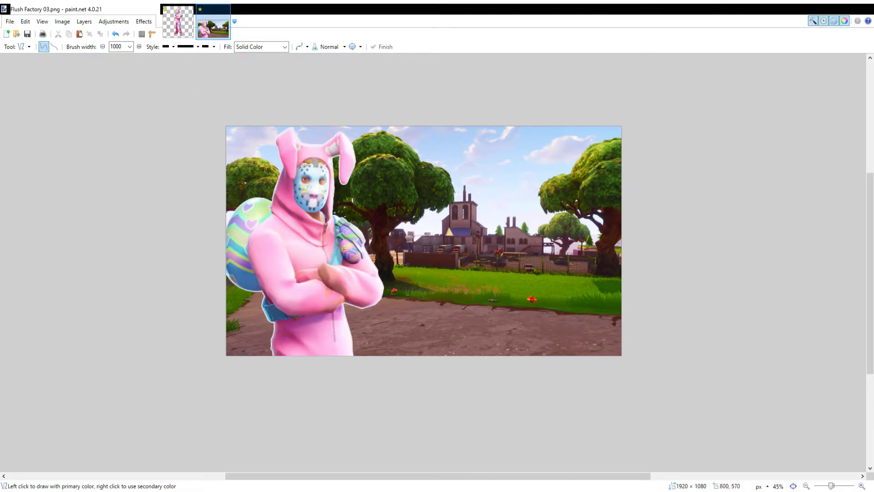
scroll(303, 132, "up", 5)
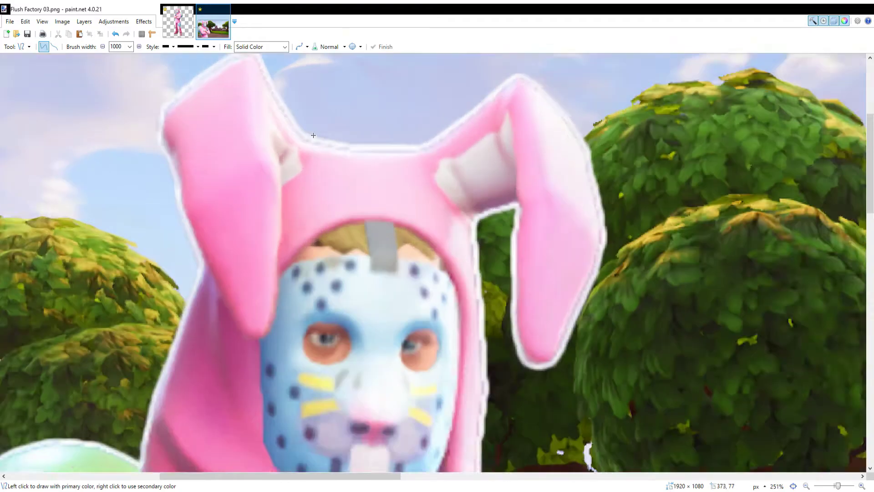
scroll(437, 155, "down", 6)
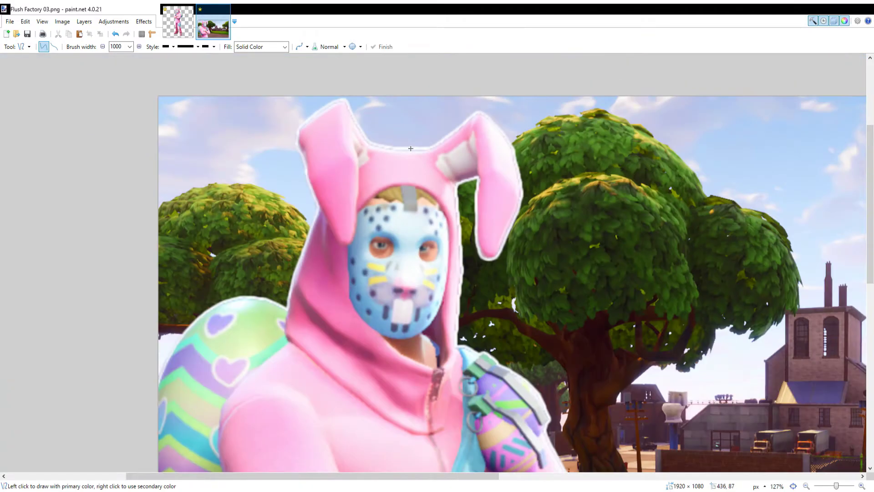
scroll(585, 194, "up", 9)
scroll(585, 195, "down", 6)
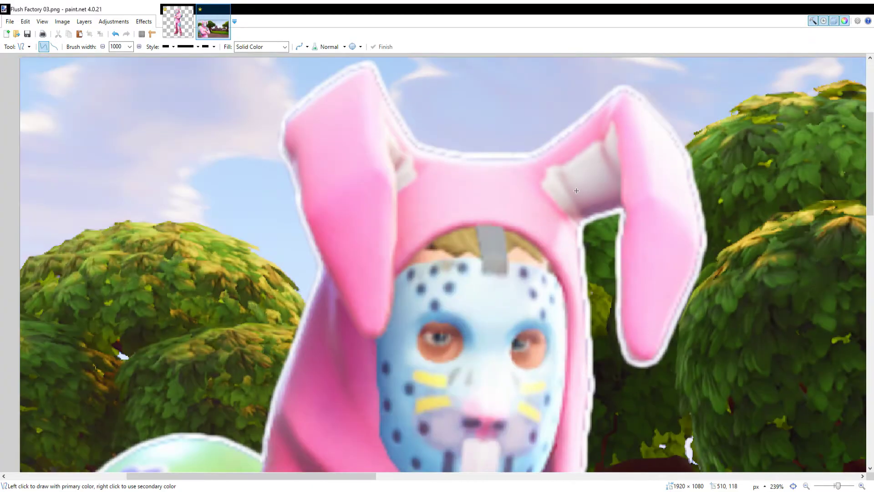
scroll(550, 216, "up", 5)
scroll(549, 216, "down", 2)
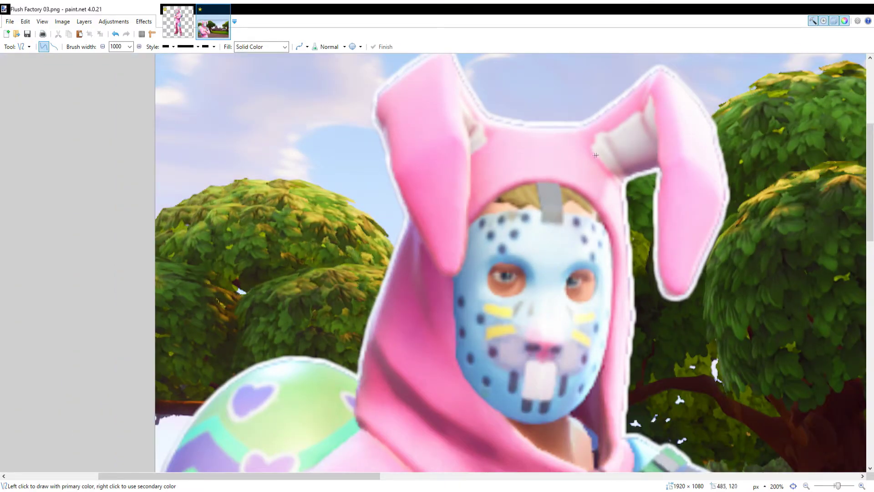
scroll(581, 133, "up", 1)
scroll(581, 132, "down", 5)
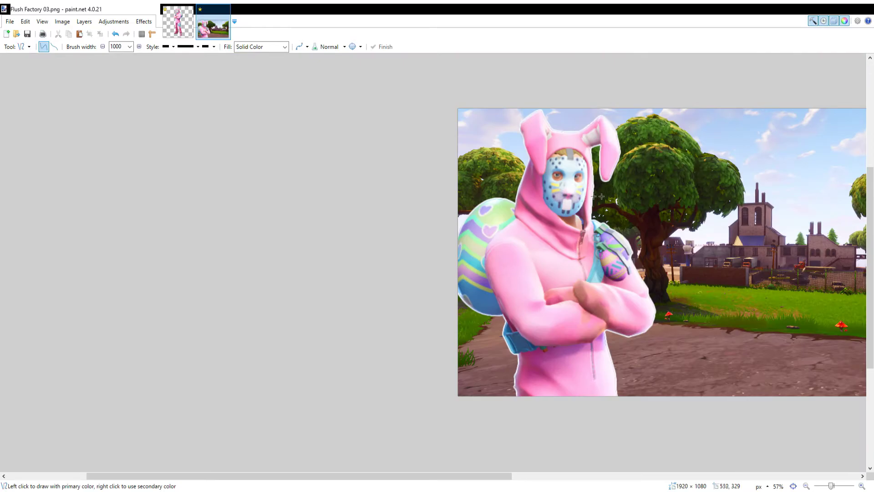
scroll(602, 196, "down", 3)
left_click_drag(430, 476, 485, 476)
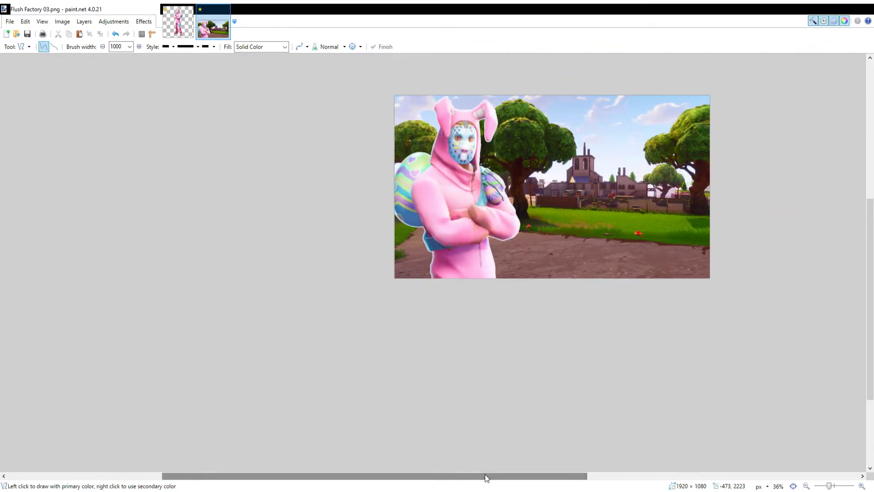
scroll(474, 313, "up", 3)
key("s")
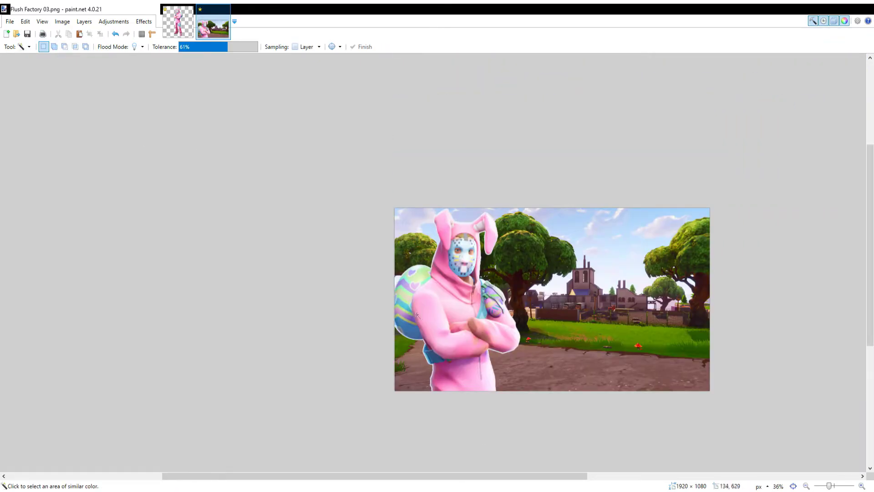
left_click(444, 295)
key("f")
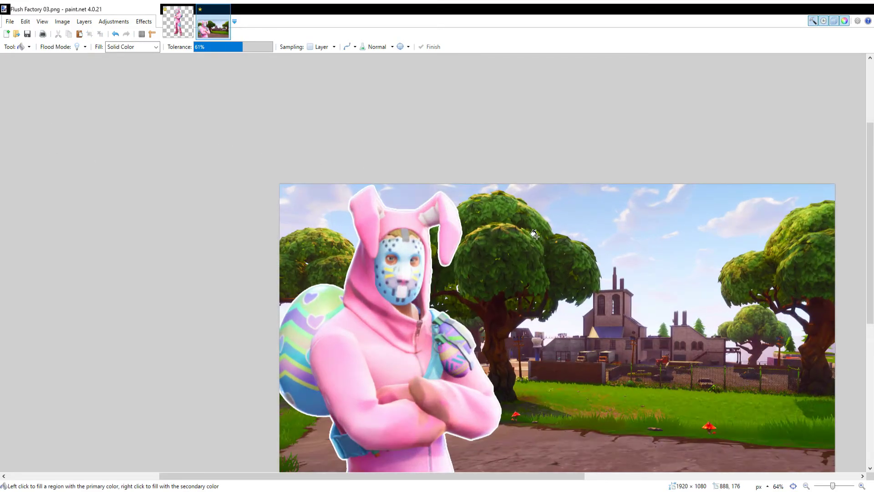
scroll(536, 234, "down", 2)
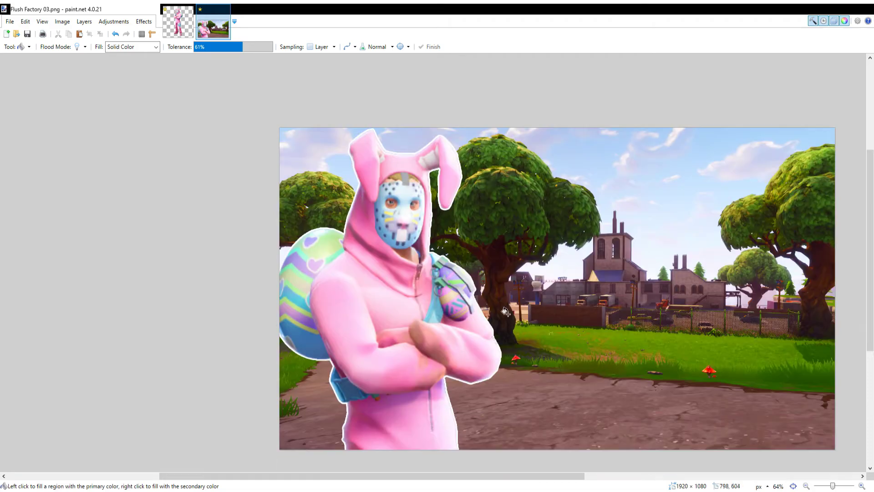
left_click_drag(445, 476, 457, 477)
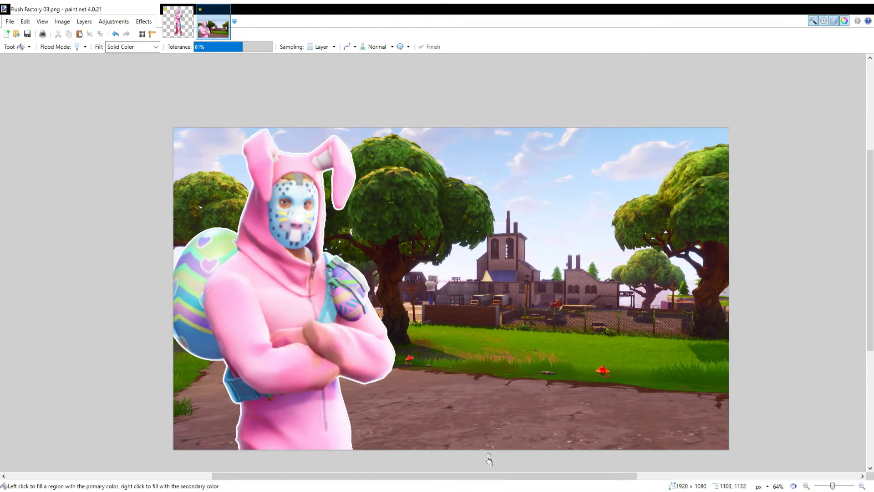
scroll(488, 460, "down", 3)
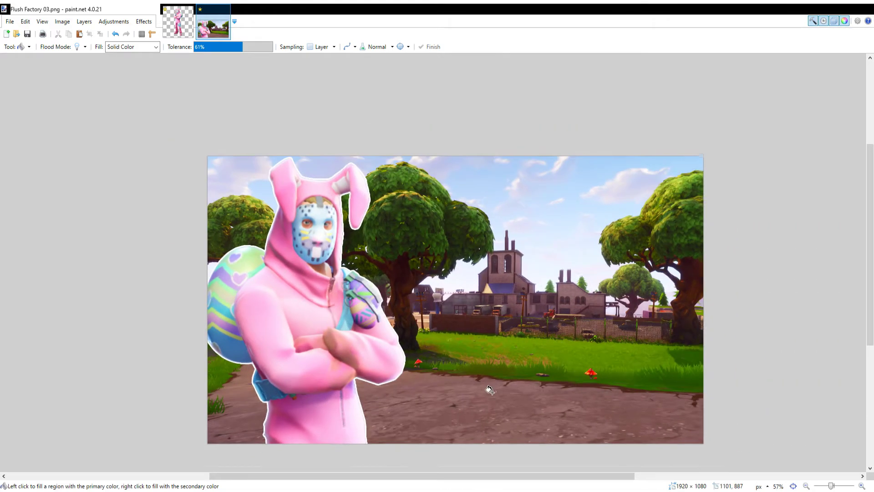
left_click_drag(483, 477, 503, 476)
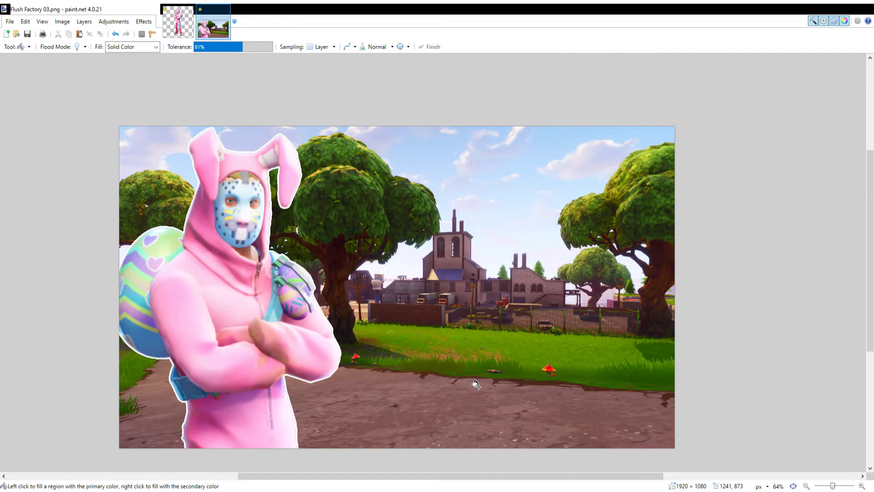
scroll(717, 212, "down", 2)
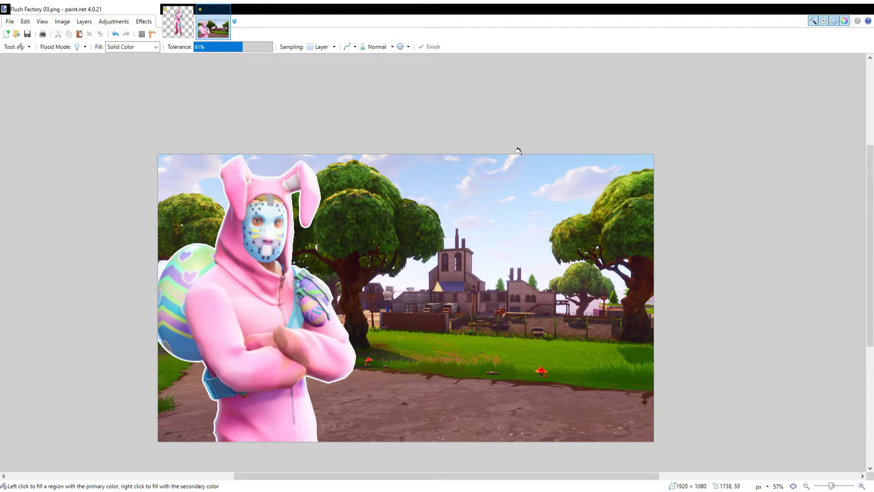
key("t")
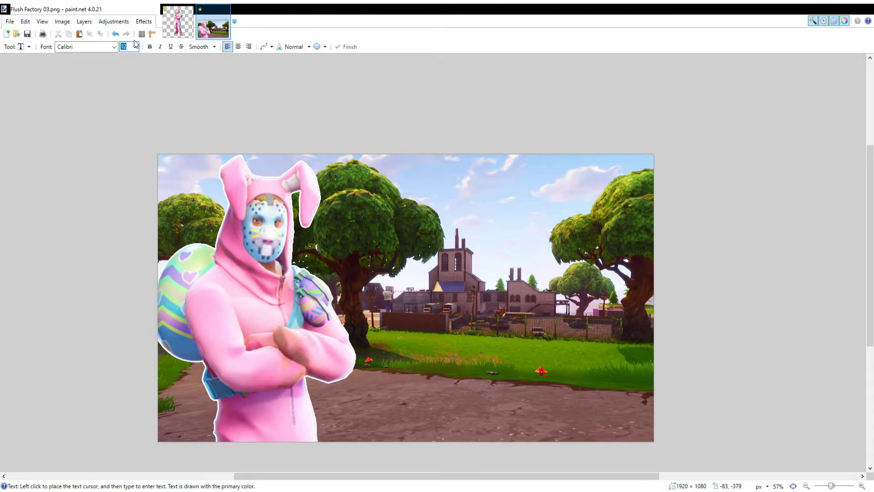
Type 'Fortnite' in Segoe UI Black at size 100 beside the bunny
type("100")
key("Tab")
type("Segoe UI Black")
left_click(417, 252)
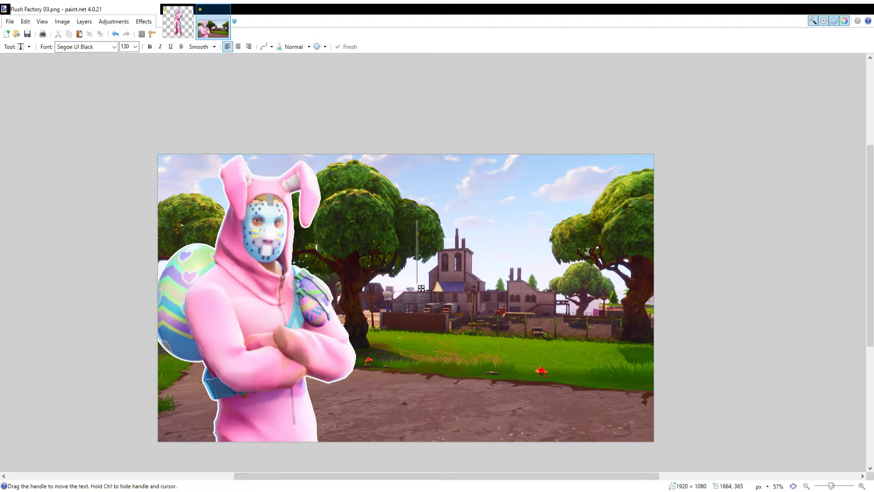
type("Fortnite")
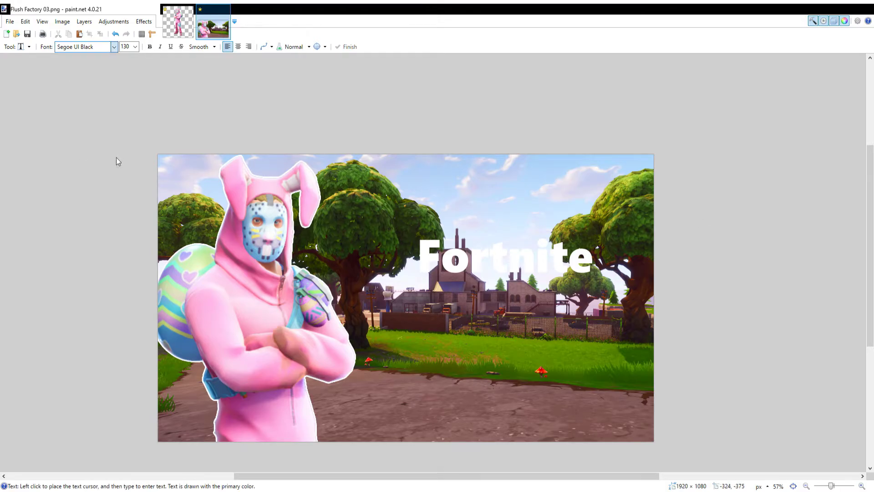
Add 'THUMBNAIL' below in Luckiest Guy size 150 and shift it left
type("Luckiest Guy")
key("Tab")
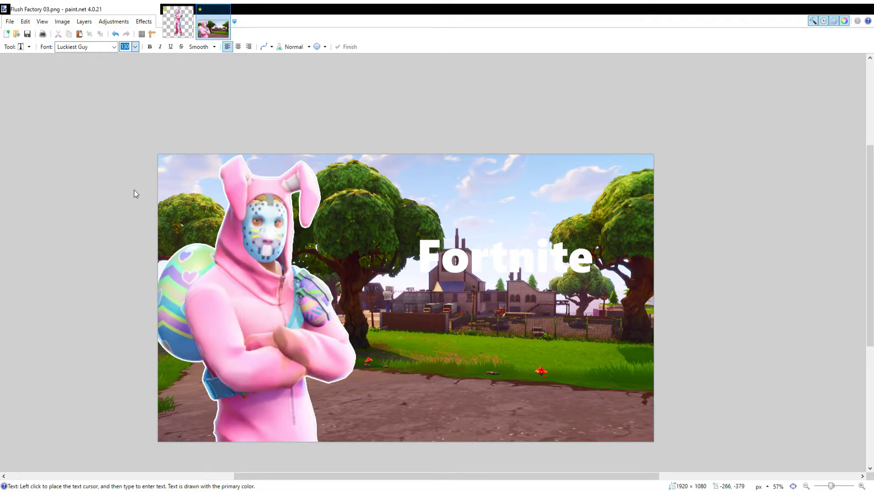
type("150")
left_click(417, 309)
type("TH")
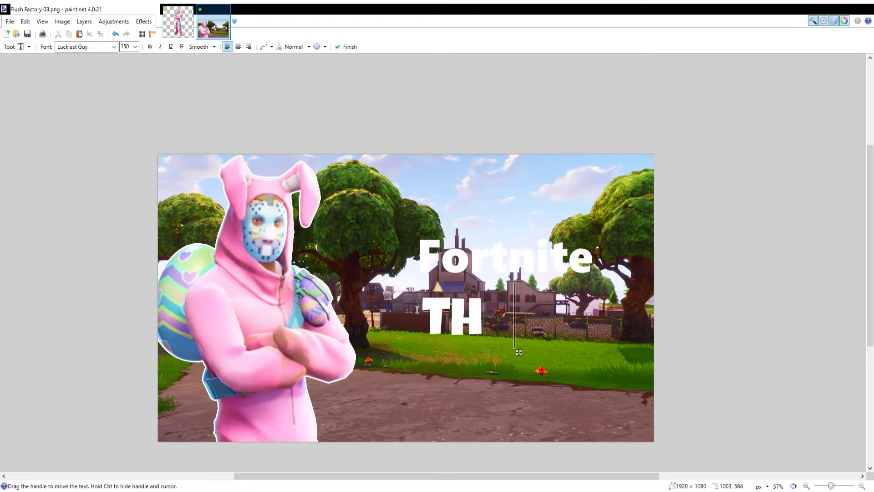
type("UMBNA")
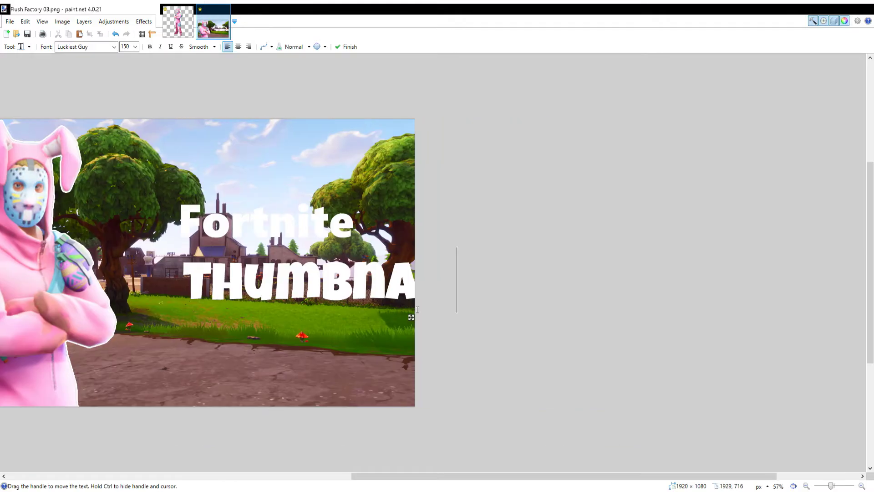
left_click_drag(411, 318, 333, 312)
key("Escape")
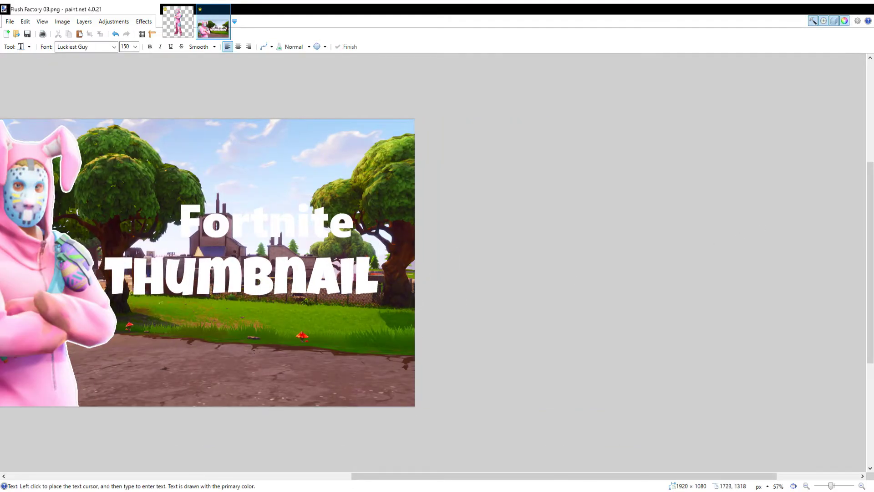
Move the Fortnite text left to centre it over THUMBNAIL
left_click_drag(379, 476, 281, 476)
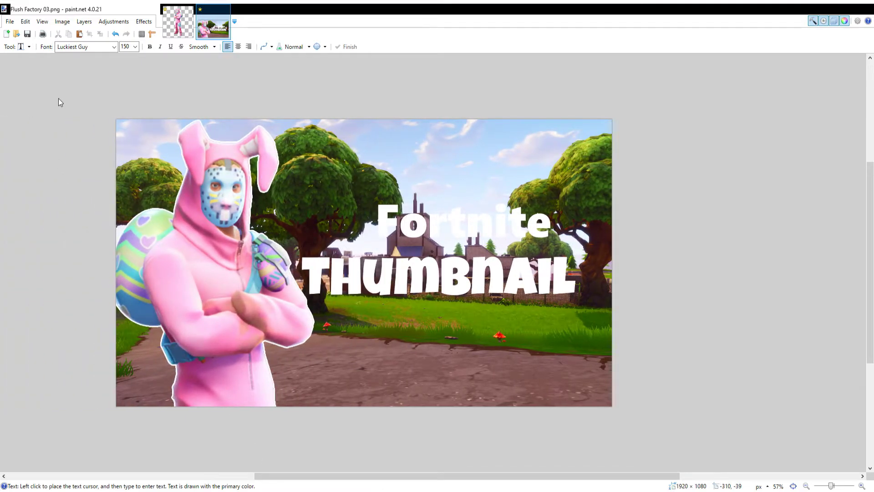
key("m")
left_click_drag(451, 228, 421, 236)
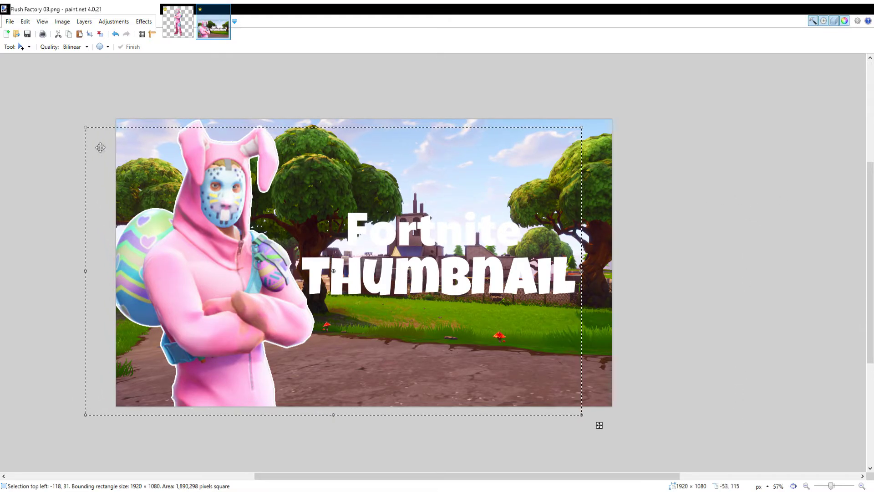
Magic-wand select every letter of 'Fortnite', including the dot of the i
key("s")
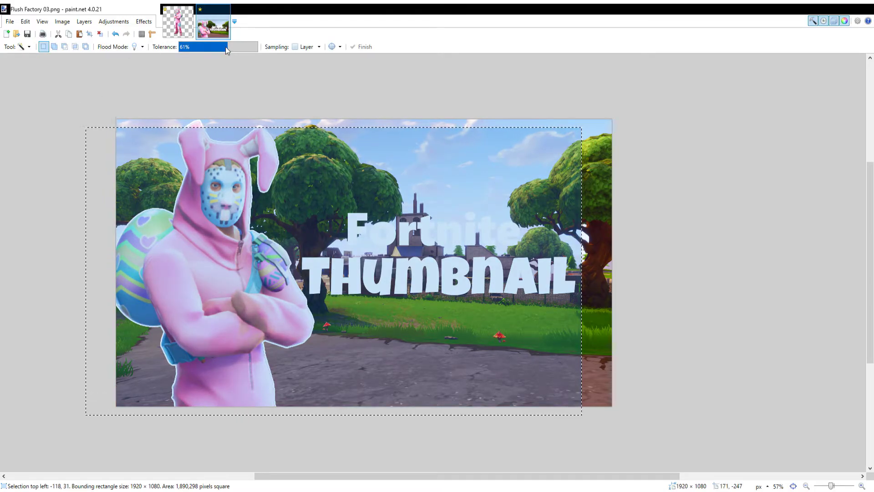
left_click(366, 238)
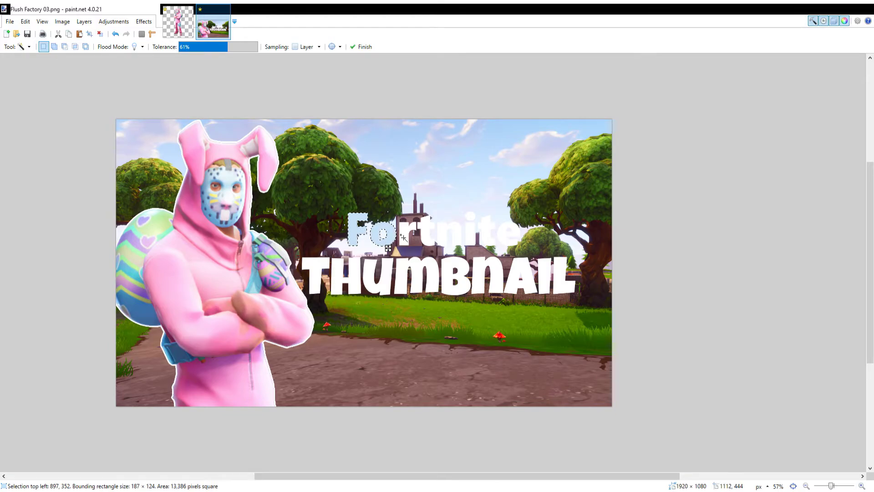
left_click(404, 234, "ctrl")
left_click(428, 232, "ctrl")
left_click(448, 235, "ctrl")
left_click(469, 217, "ctrl")
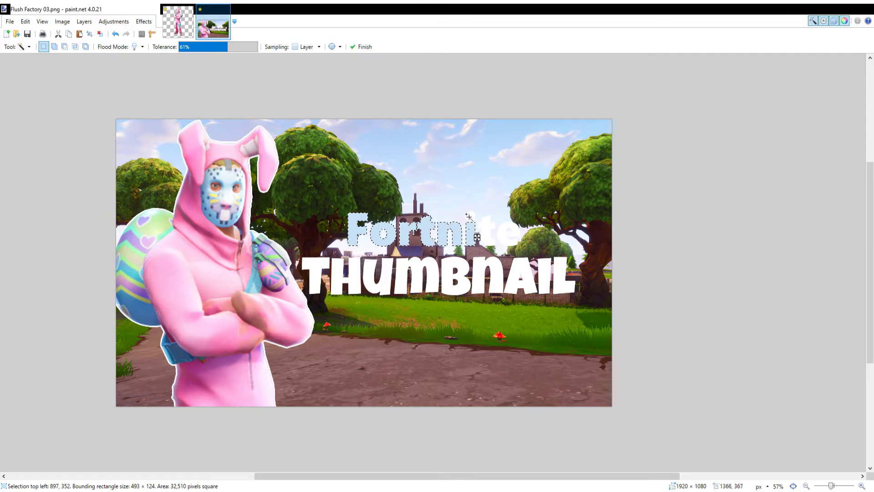
left_click(469, 216, "ctrl")
left_click(488, 229, "ctrl")
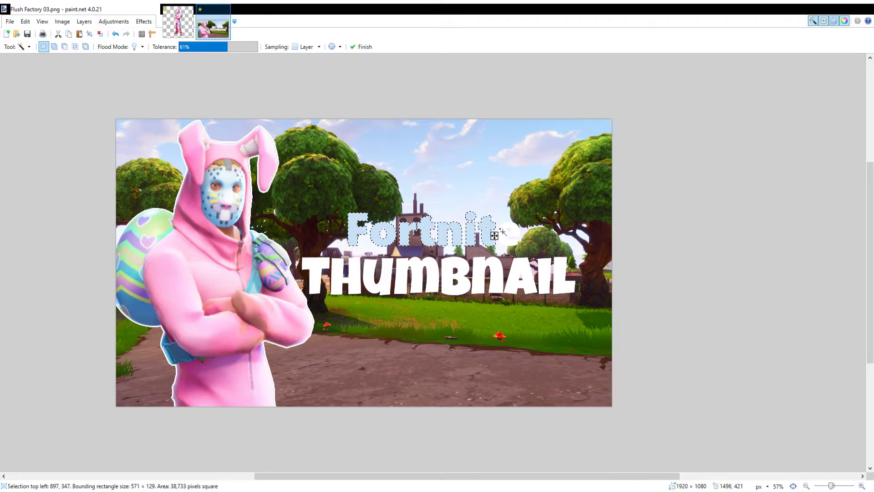
Add each letter of 'THUMBNAIL' to the selection
left_click(552, 273, "ctrl")
left_click(563, 276, "ctrl")
left_click(528, 277, "ctrl")
left_click(487, 275, "ctrl")
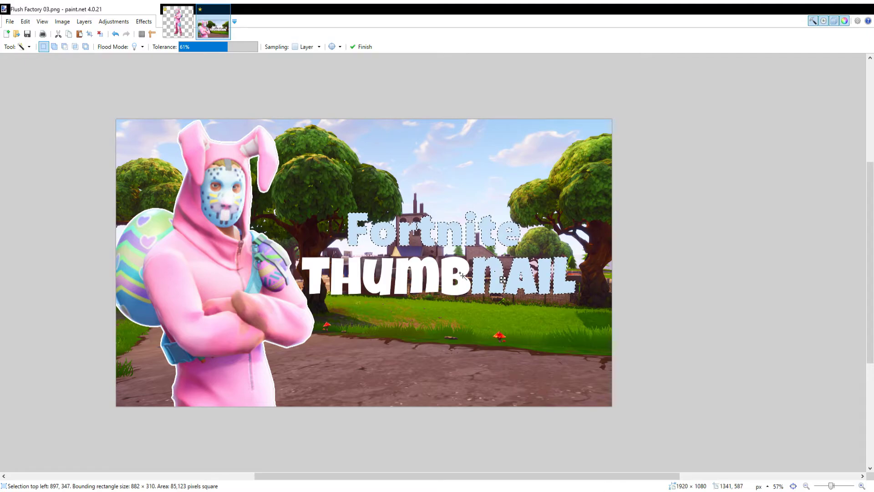
left_click(461, 275, "ctrl")
left_click(421, 278, "ctrl")
left_click(383, 278, "ctrl")
left_click(355, 289, "ctrl")
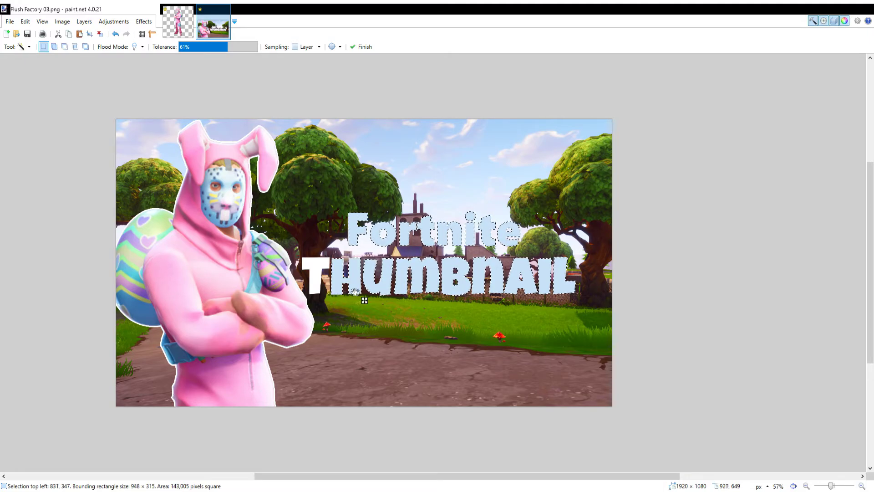
left_click(320, 285, "ctrl")
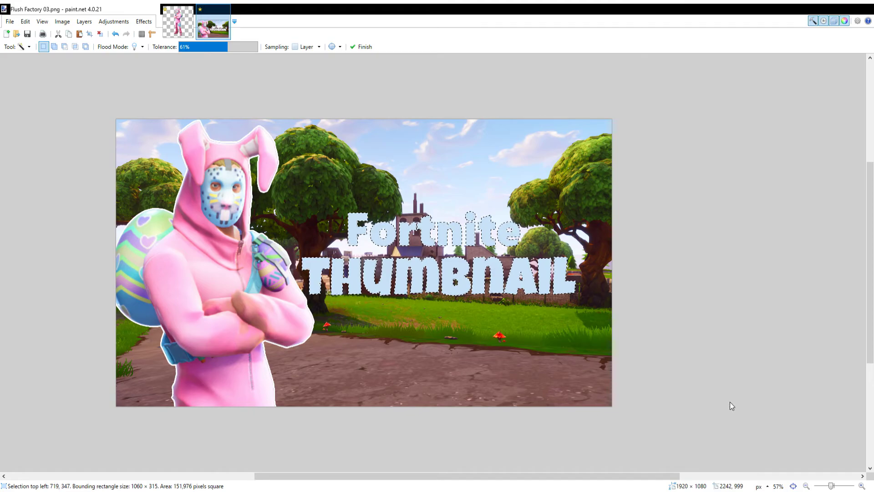
Stroke the selected title black at width 1000, deselect, and invert colours to whiten the letters
key("o")
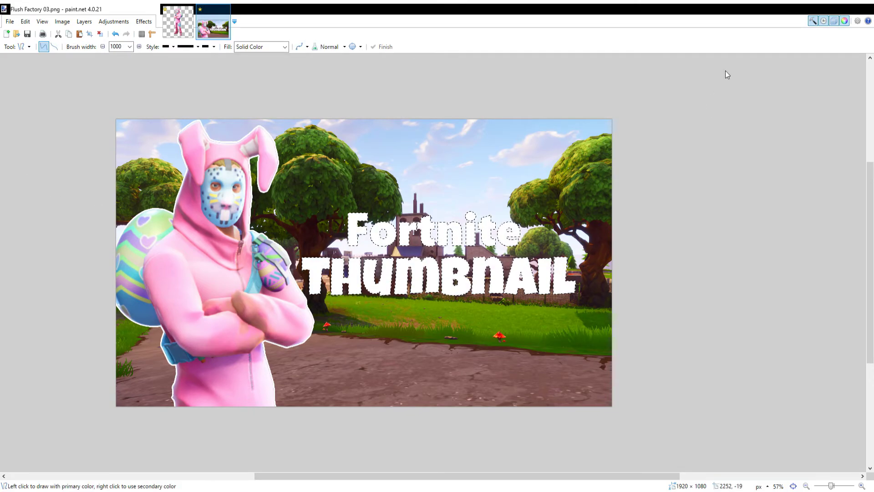
left_click_drag(280, 235, 613, 259)
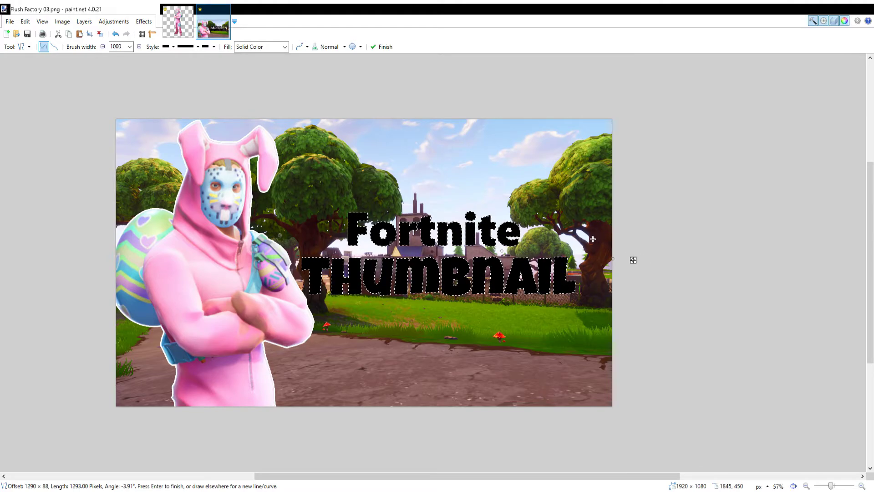
key("Return")
key("ctrl+d")
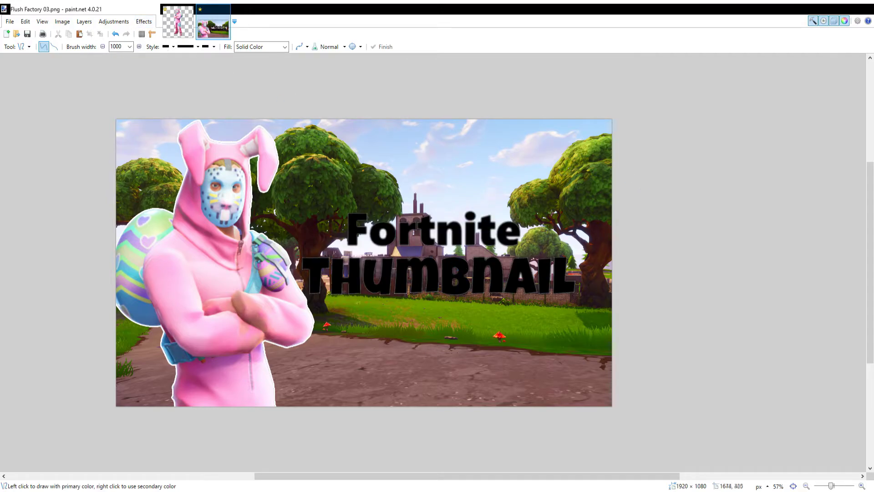
key("ctrl+shift+i")
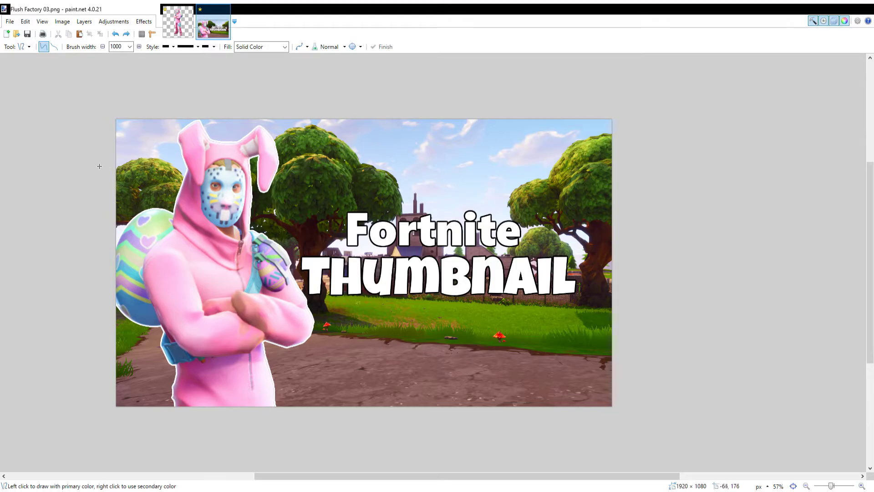
Magic-wand select the T, H, U, M, B, N, A, I and L of THUMBNAIL
key("s")
key("s")
key("s")
key("s")
left_click(316, 273)
left_click(348, 277, "ctrl")
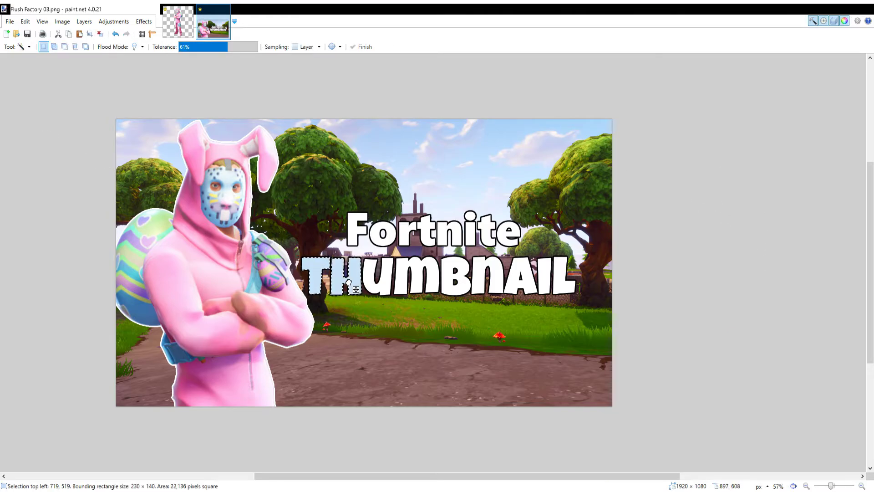
left_click(378, 278, "ctrl")
left_click(428, 275, "ctrl")
left_click(448, 275, "ctrl")
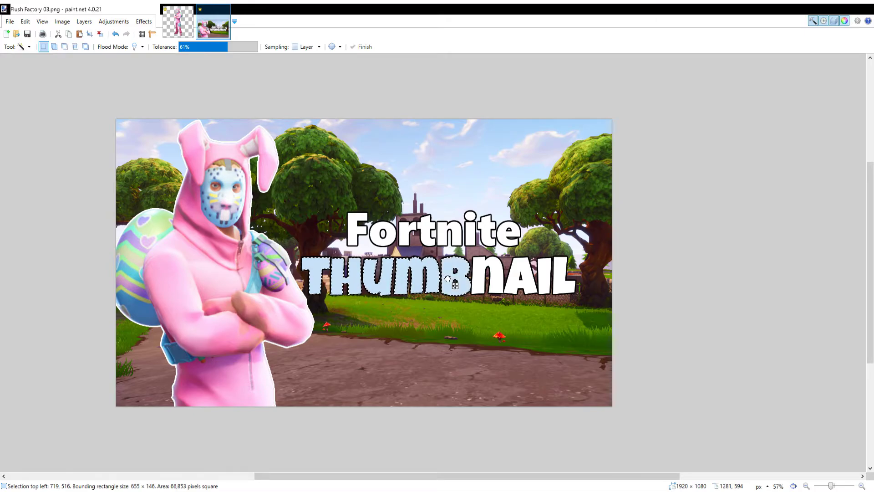
left_click(485, 276, "ctrl")
left_click(519, 276, "ctrl")
left_click(548, 276, "ctrl")
left_click(563, 270, "ctrl")
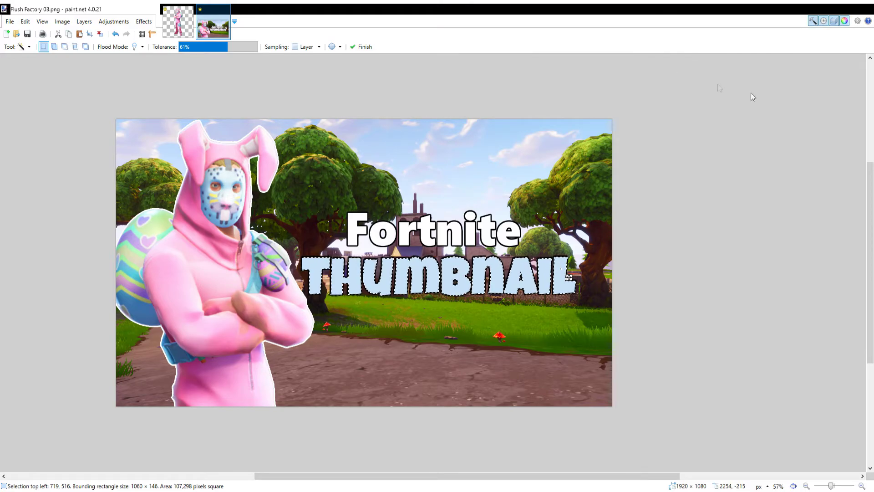
Try a radial red-to-yellow gradient on THUMBNAIL, then try reflected gradient shapes
key("g")
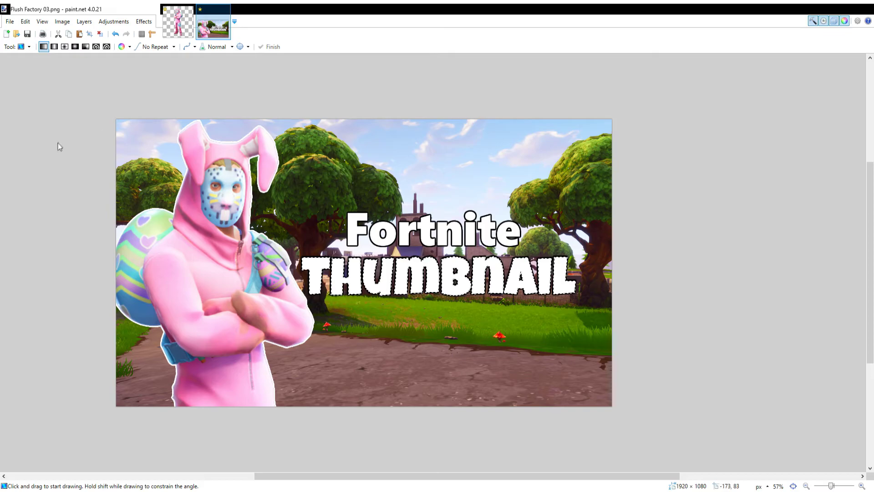
left_click(75, 46)
left_click_drag(432, 283, 468, 219)
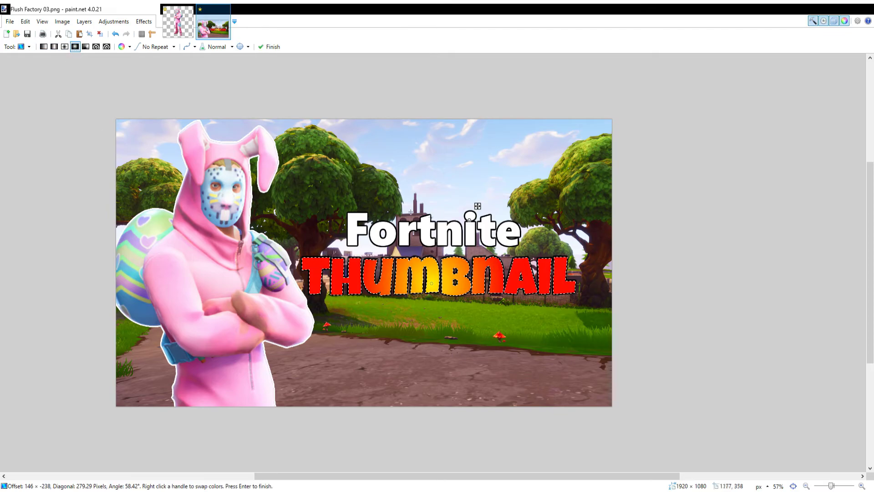
left_click(64, 47)
left_click(54, 46)
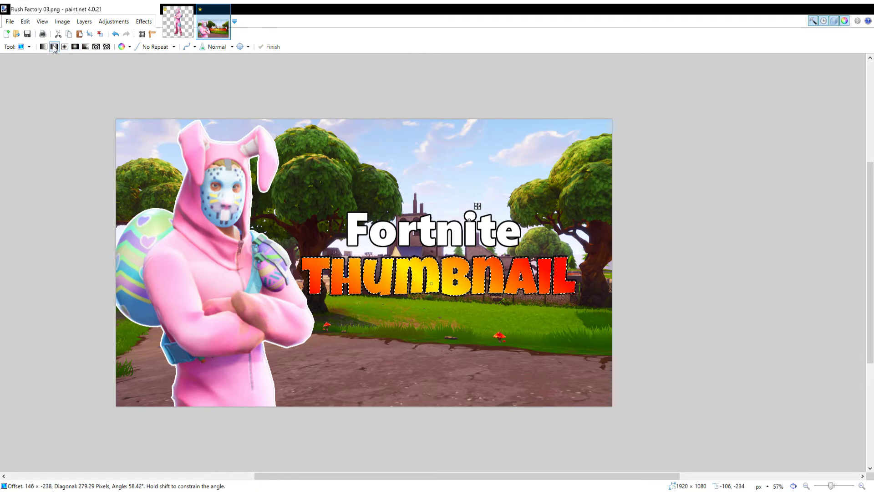
Fill THUMBNAIL with a linear gradient, yellow at top to red at bottom, and deselect
left_click(44, 46)
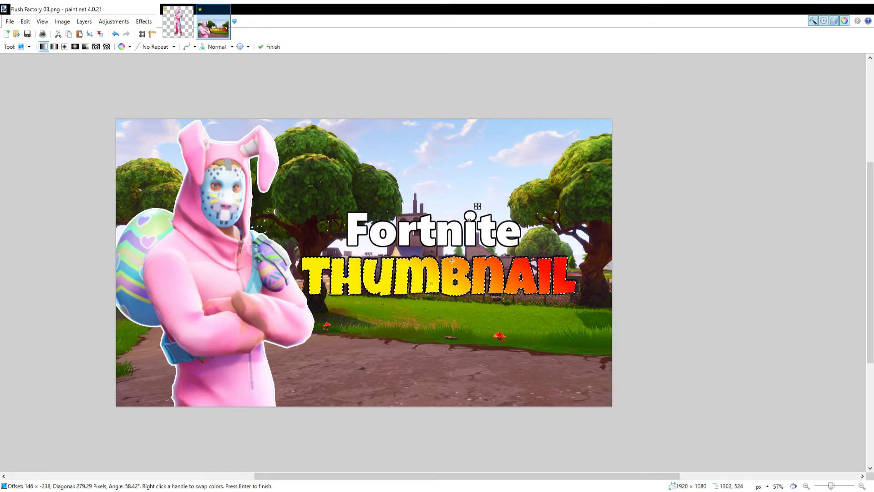
left_click_drag(454, 225, 556, 198)
left_click_drag(438, 265, 438, 312)
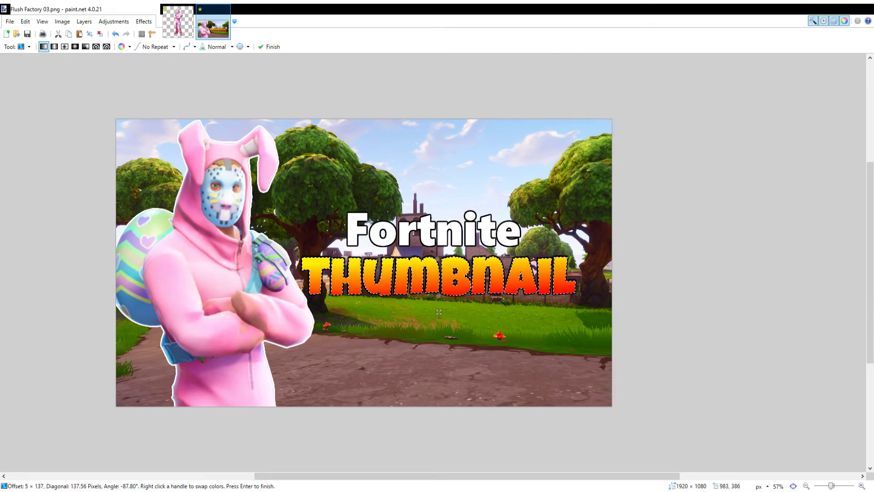
key("ctrl+d")
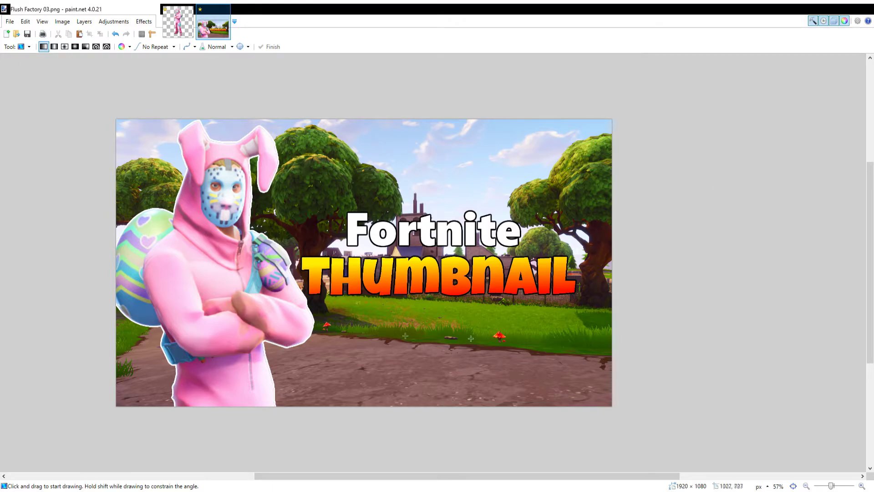
scroll(532, 197, "down", 1)
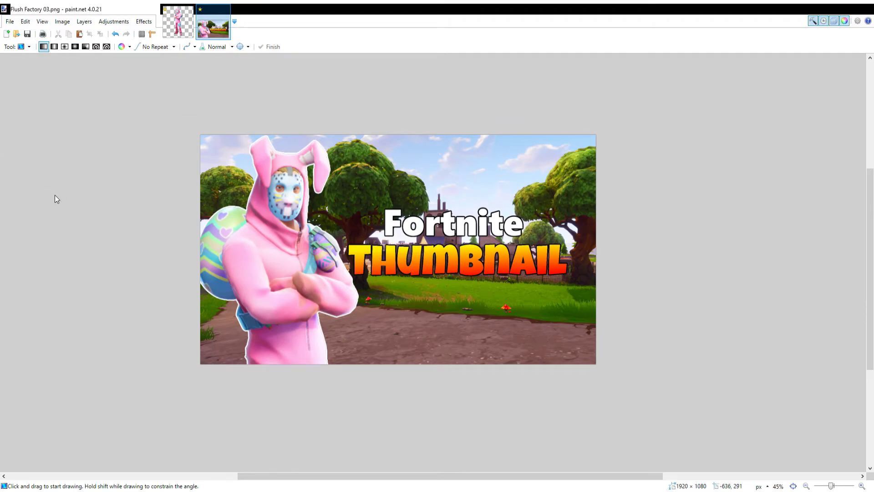
Draw a large white three-point star from the lower middle to the upper right of the scene
key("o")
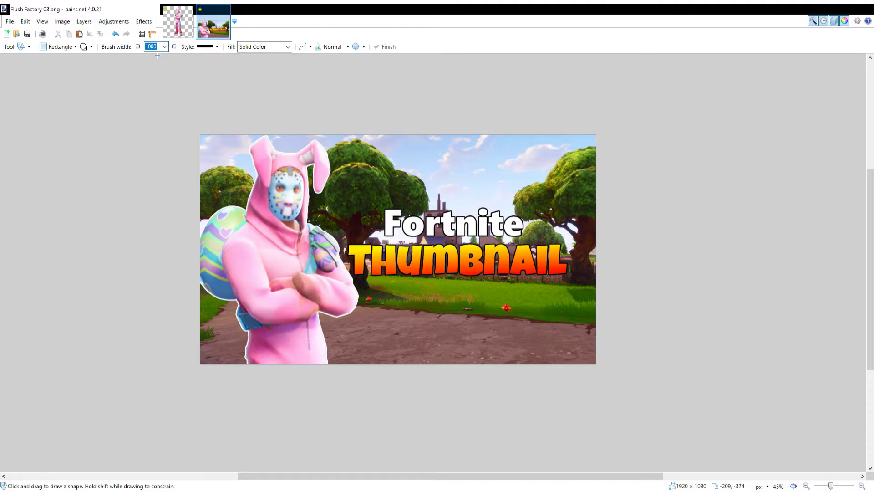
type("75")
left_click(165, 93)
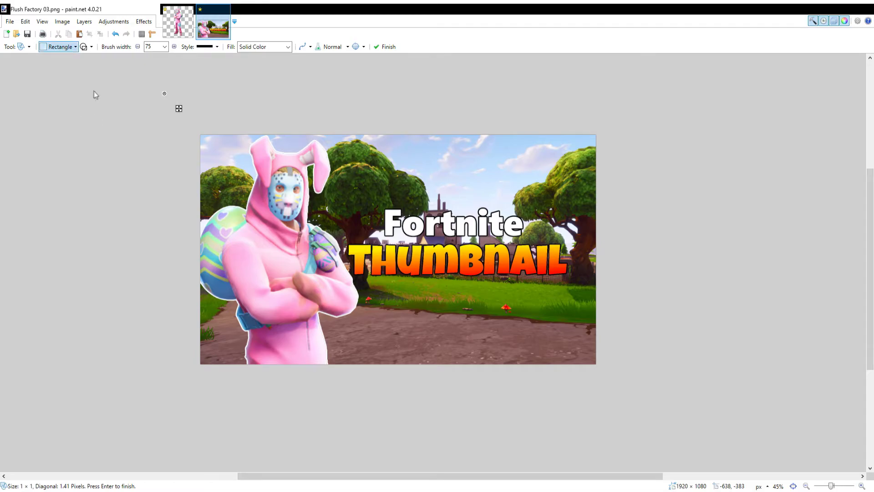
scroll(490, 264, "up", 2)
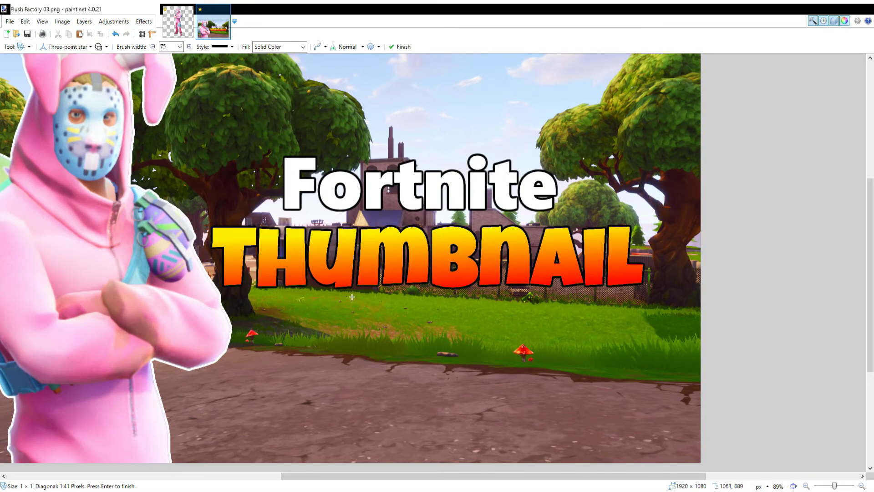
scroll(352, 294, "down", 2)
left_click_drag(352, 294, 633, 180)
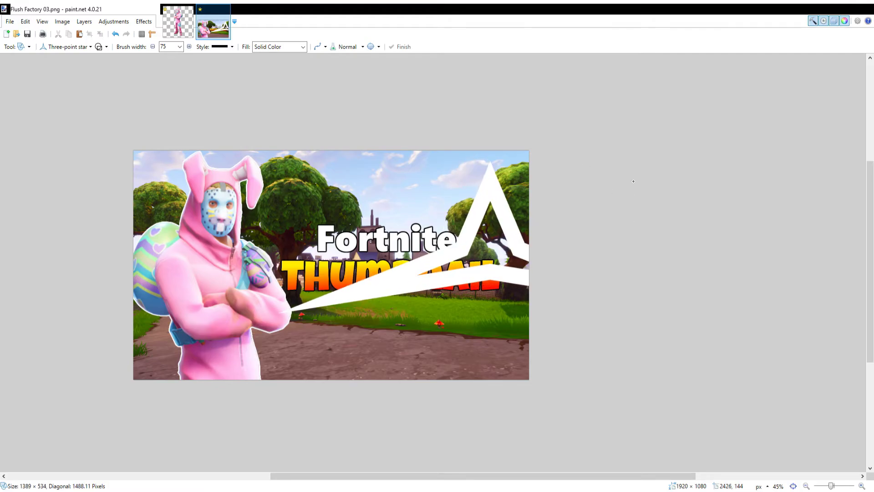
Cut the lower-left tip of the white spike and paste it back as a wedge over THUMBNAIL
key("s")
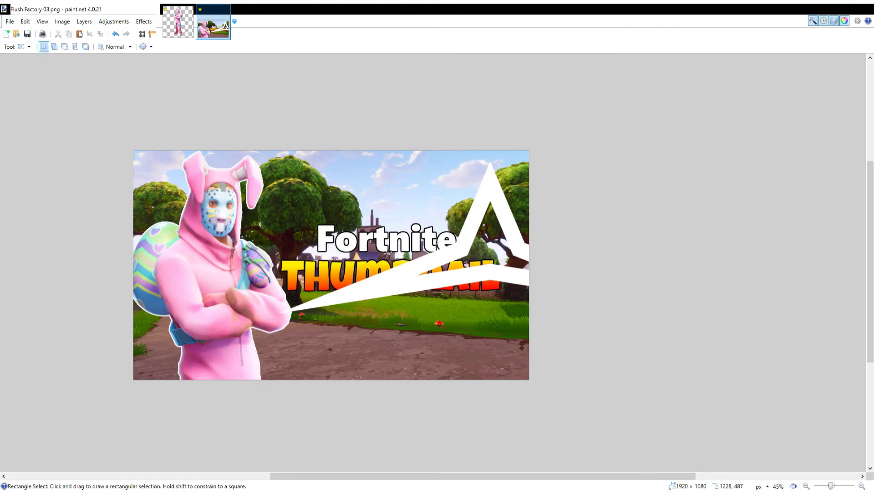
left_click_drag(387, 254, 259, 345)
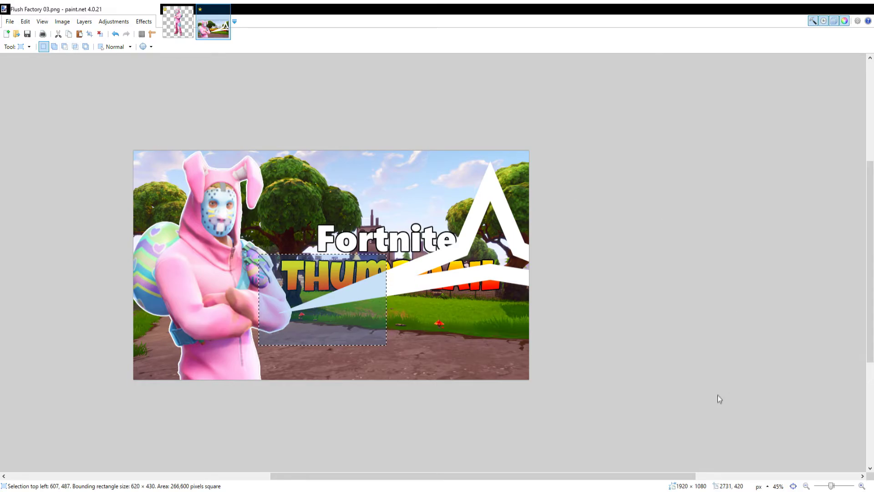
key("ctrl+z")
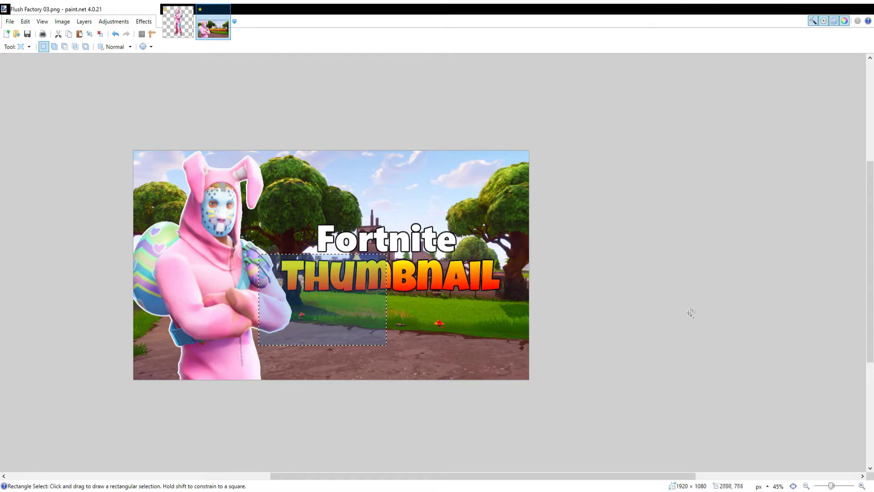
left_click(332, 121)
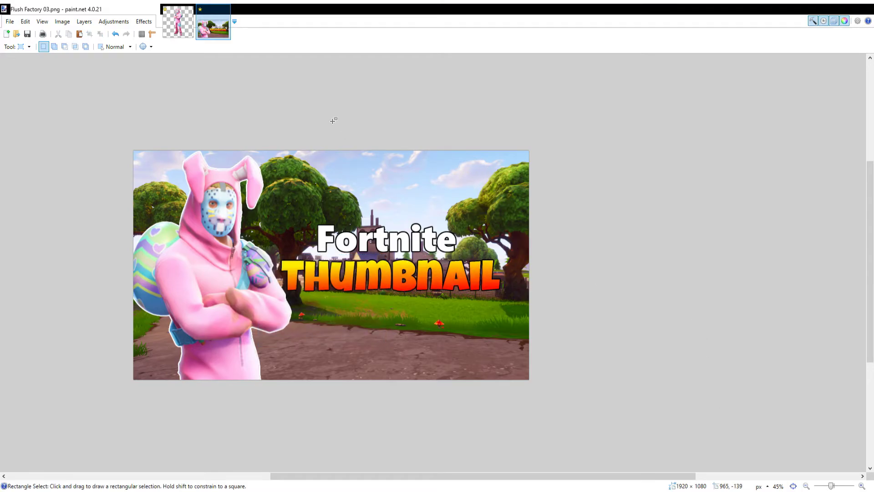
key("ctrl+v")
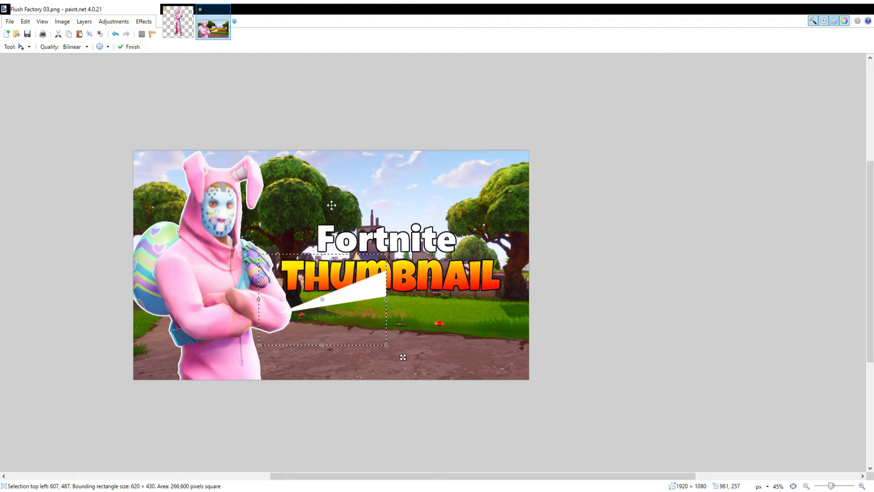
left_click_drag(359, 309, 354, 290)
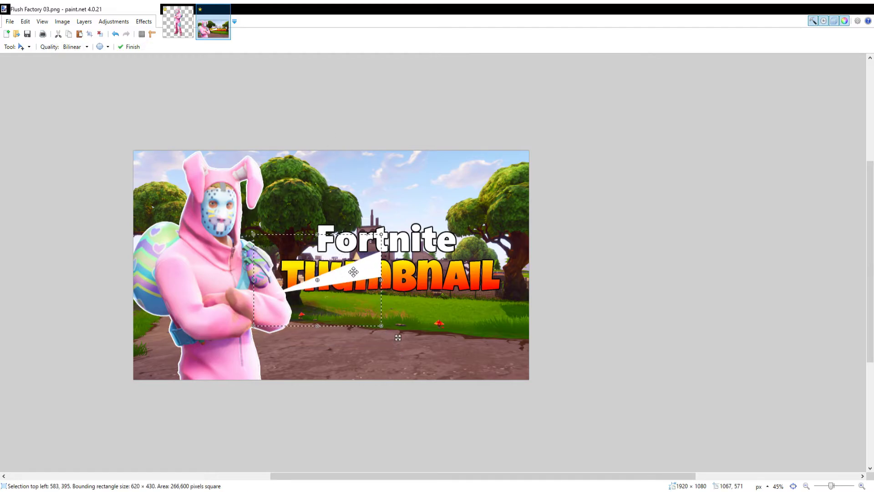
key("ctrl+d")
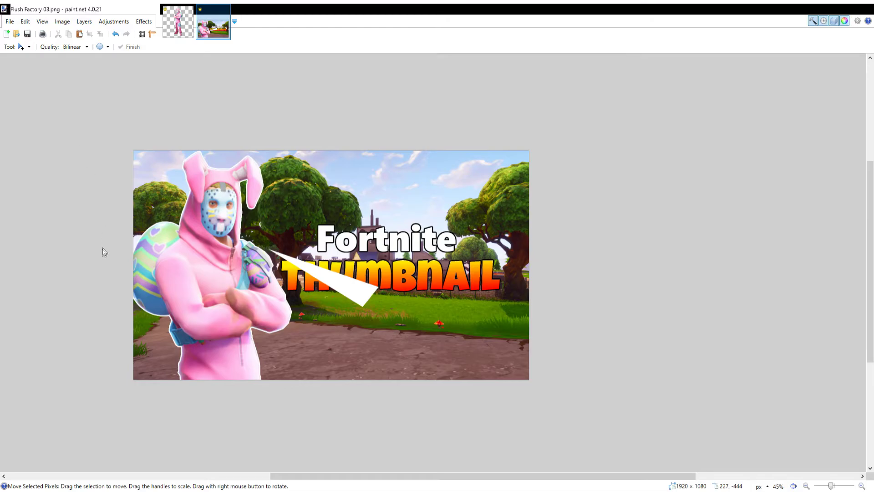
Place a wedge in the bottom-right corner and turn another copy to point up-right
left_click_drag(340, 283, 546, 370)
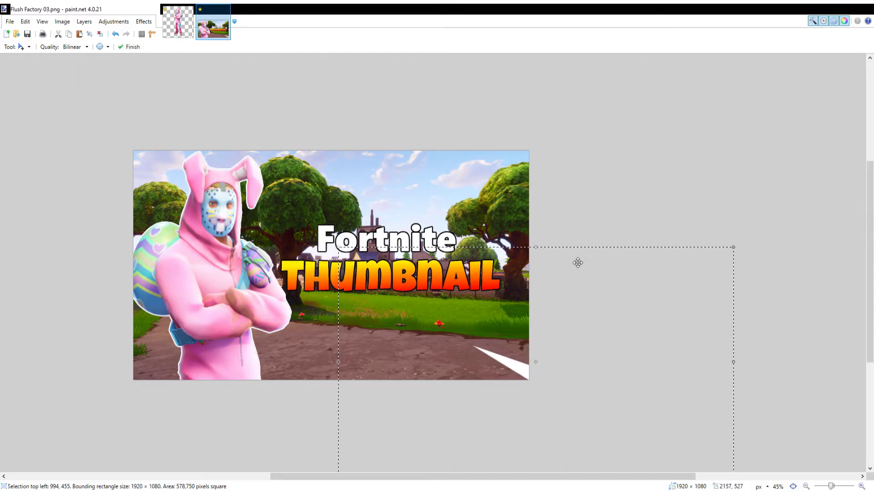
key("Return")
key("ctrl+z")
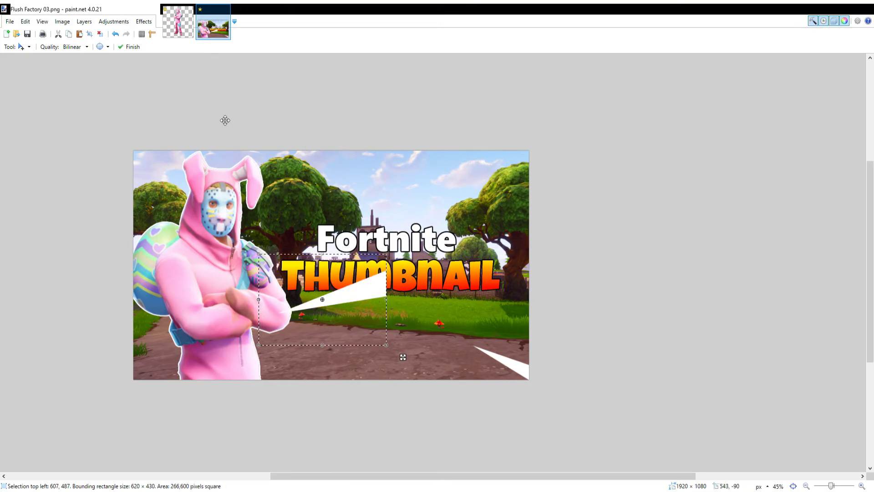
key("ctrl+z")
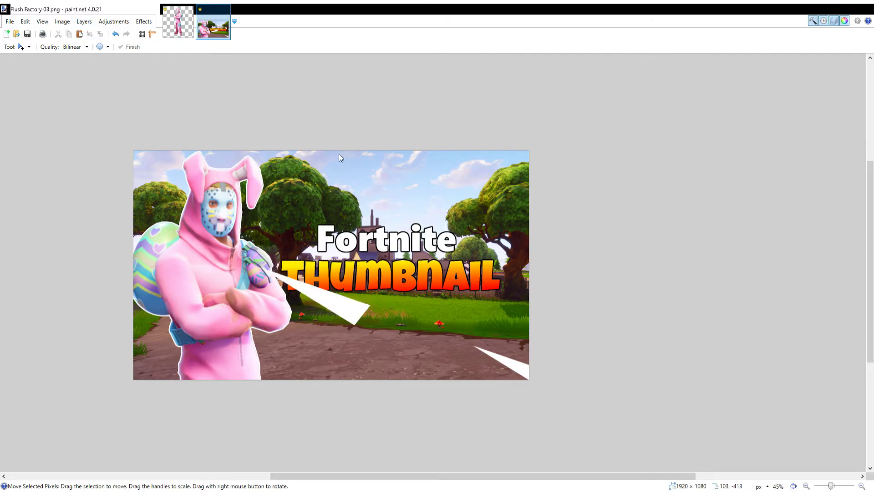
key("ctrl+z")
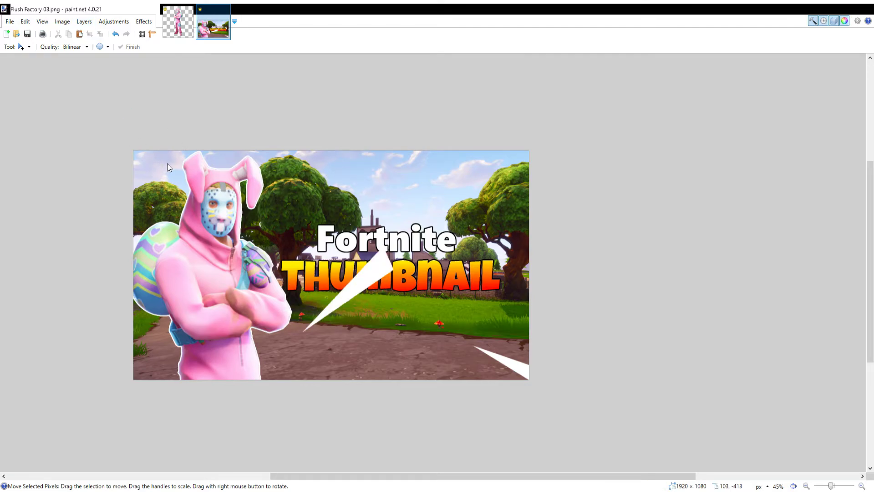
key("ctrl+z")
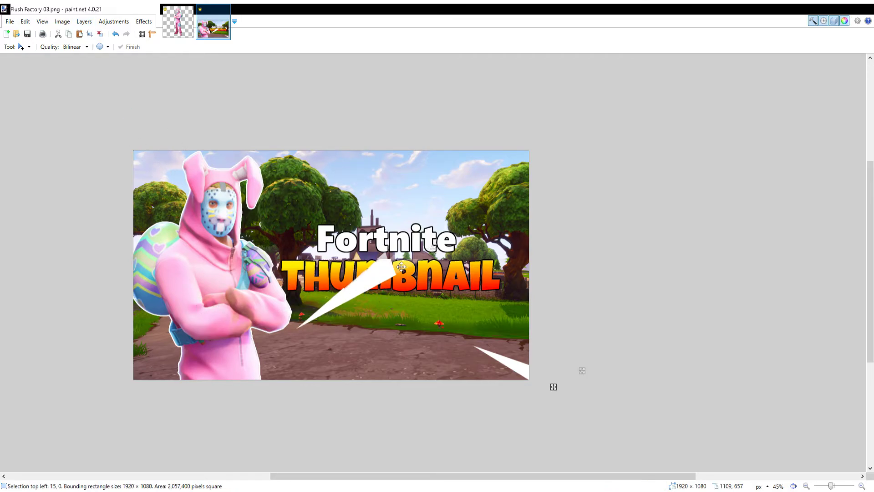
Put wedges into the top-right corner and along the right edge
left_click_drag(552, 384, 712, 253)
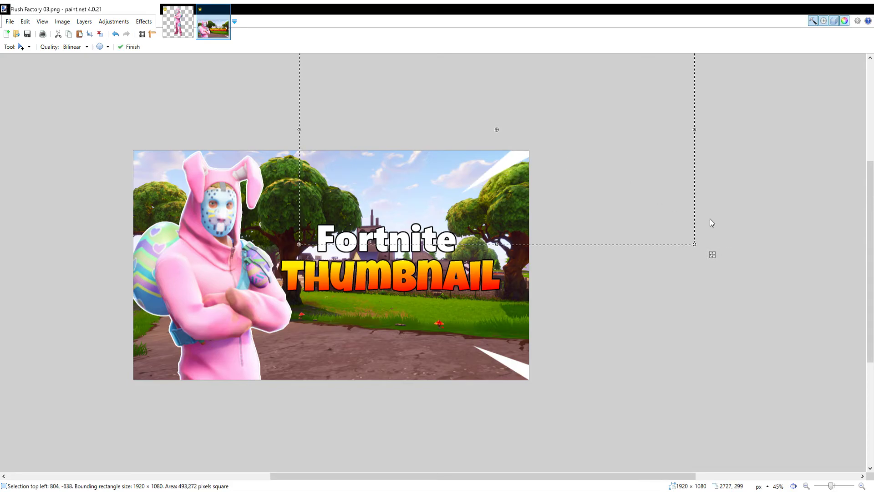
left_click(740, 398)
key("ctrl+z")
key("ctrl+z")
key("ctrl+z")
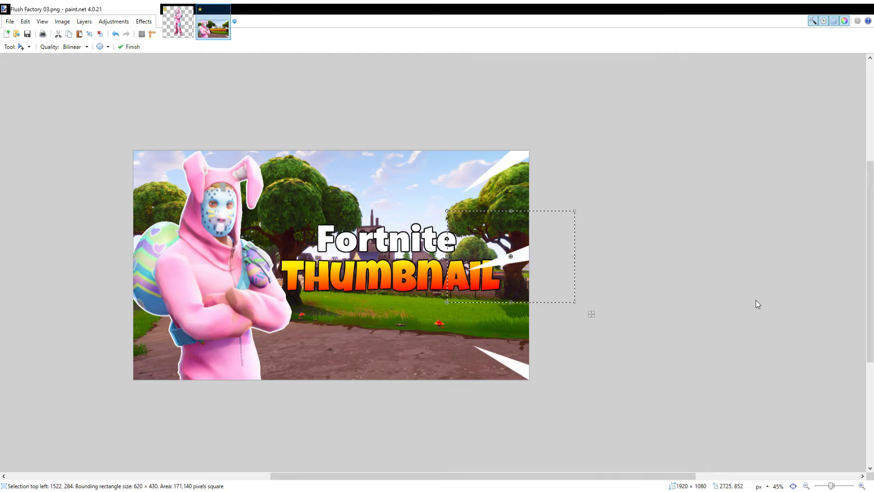
key("Return")
Deselect the wedge, make the background black-and-white, then tint it blue
key("ctrl+d")
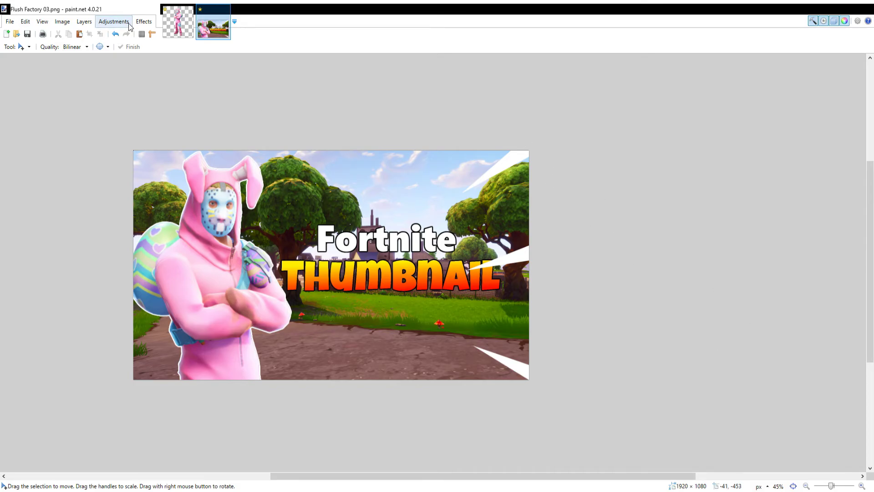
key("ctrl+shift+g")
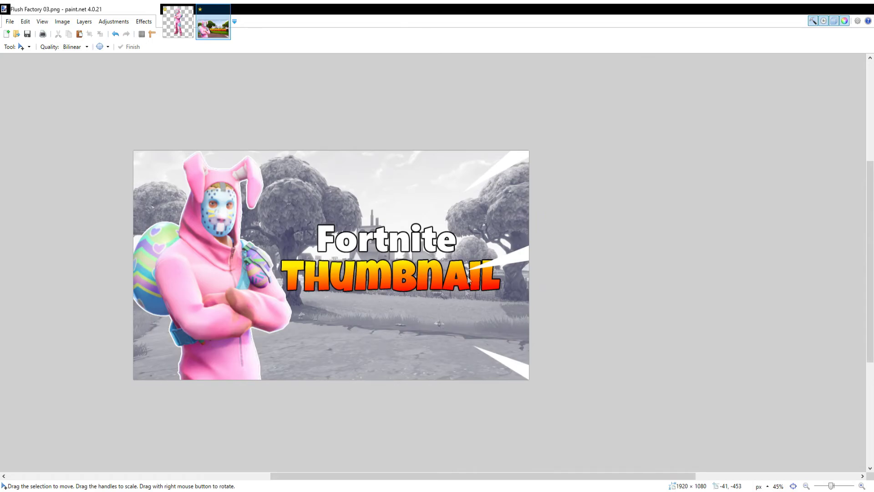
key("ctrl+y")
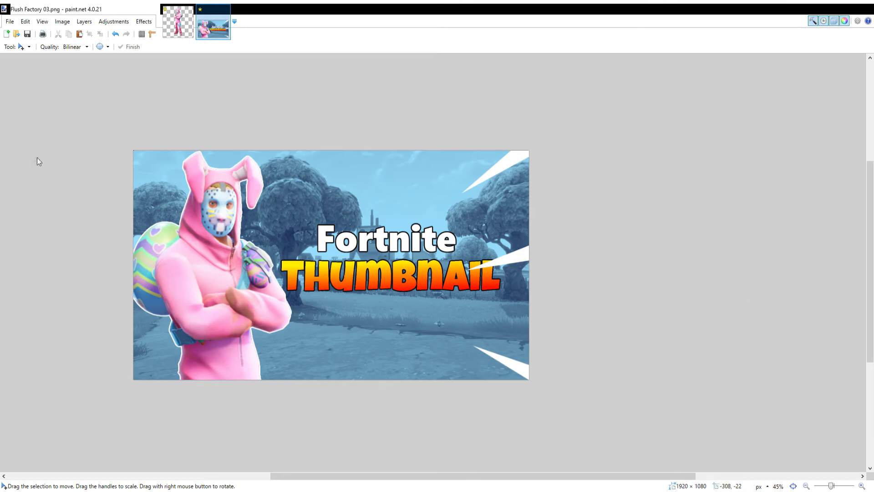
Set up a Paintbrush with width 1000 and very soft edges
key("b")
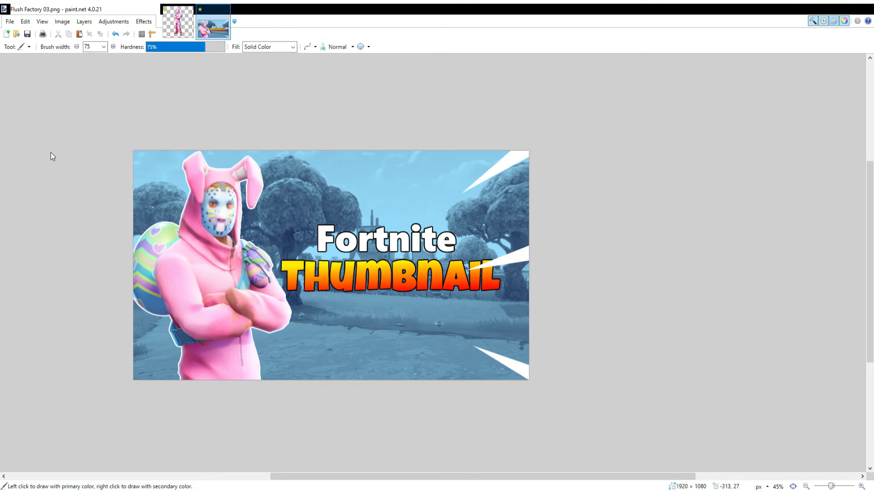
left_click(100, 50)
scroll(91, 226, "down", 3)
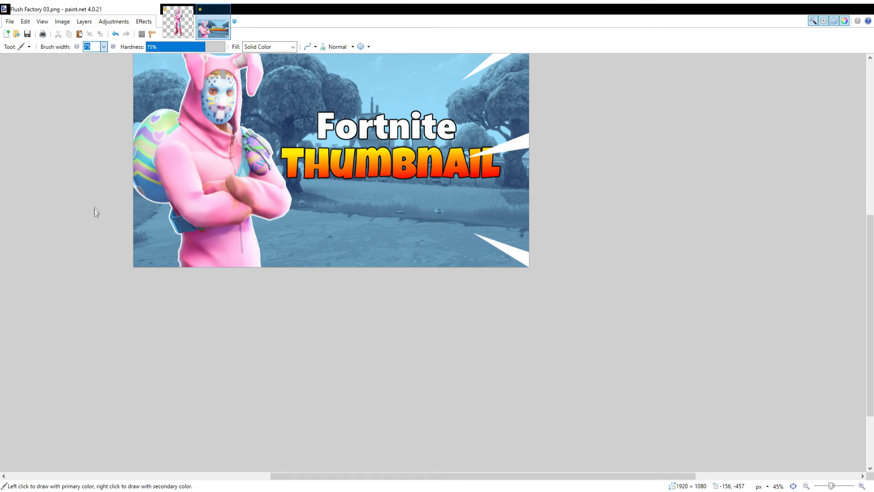
type("1000")
scroll(230, 292, "up", 6)
scroll(182, 137, "down", 4)
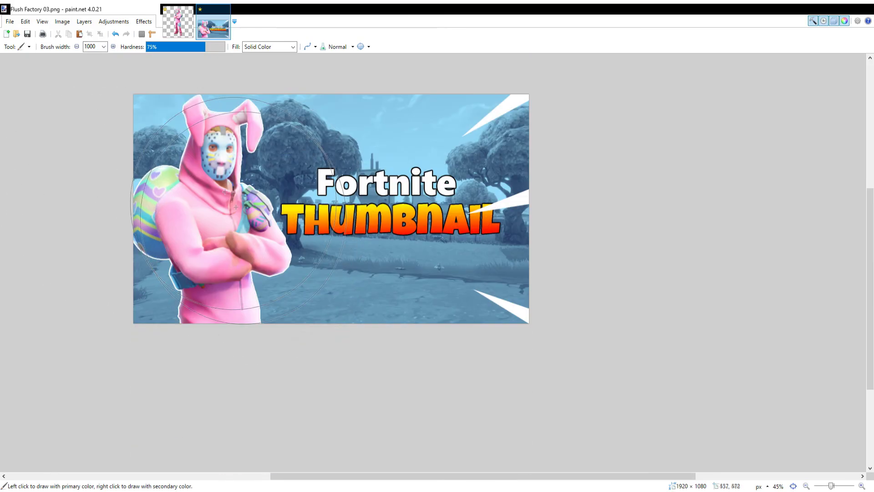
left_click(164, 44)
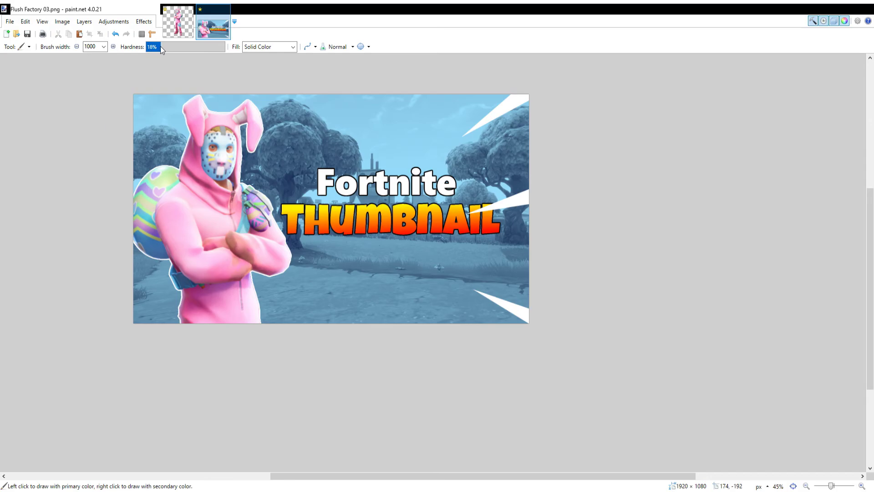
scroll(324, 114, "up", 1)
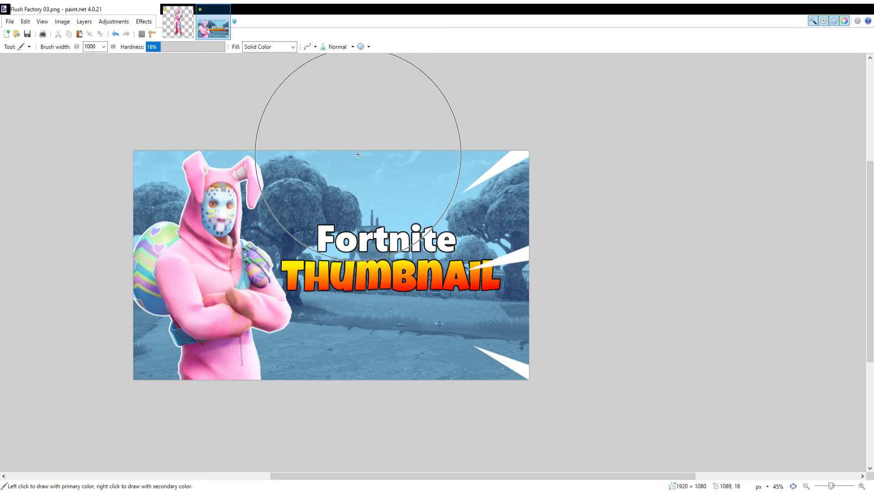
Dab soft white glow at the top edge, top-left corner and top centre, undoing the last dab
left_click(417, 150)
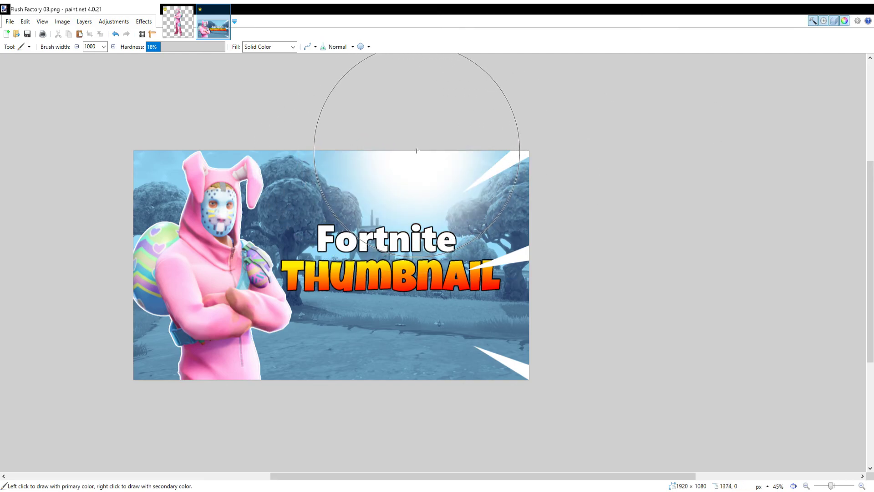
left_click(195, 124)
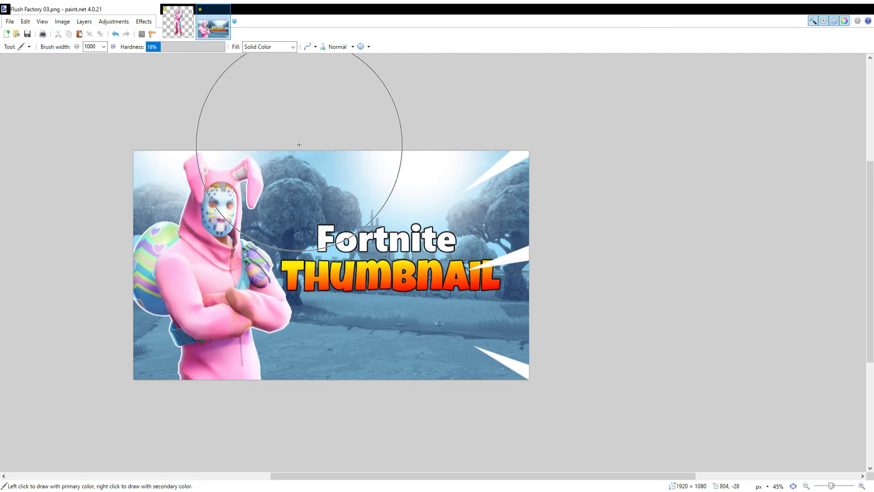
left_click(299, 127)
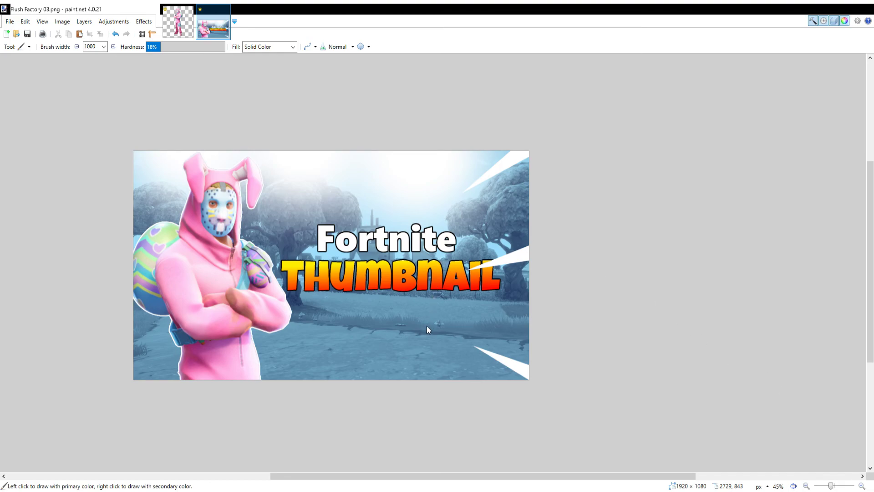
key("ctrl+z")
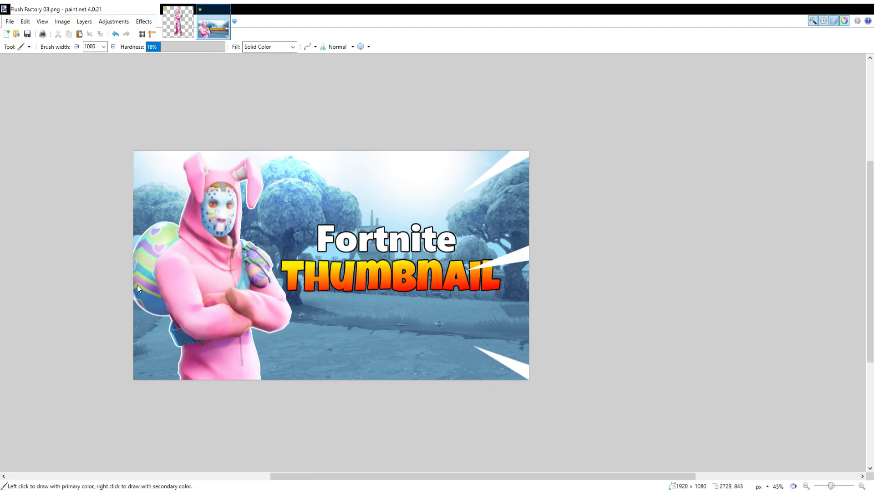
Compare the glow strokes with undo/redo, keep them, then brush a dark stroke across the lower background
key("ctrl+z")
key("ctrl+y")
key("ctrl+z")
key("ctrl+z")
key("ctrl+y")
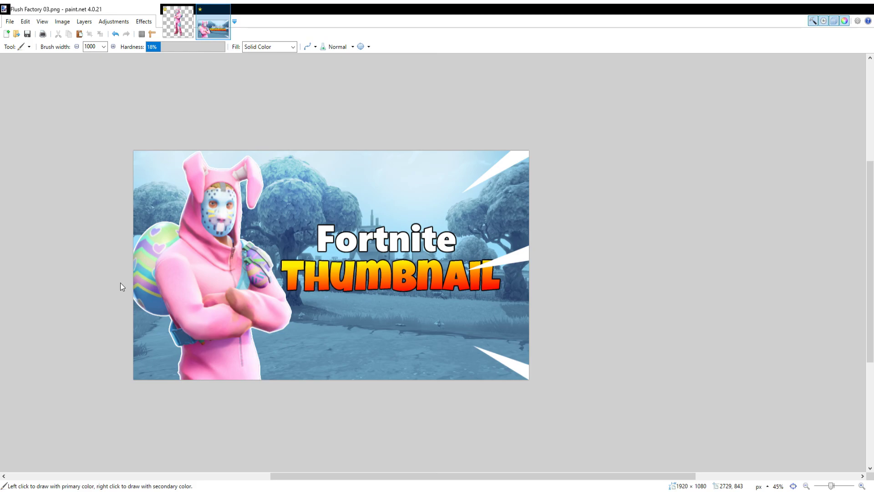
key("ctrl+y")
key("ctrl+y")
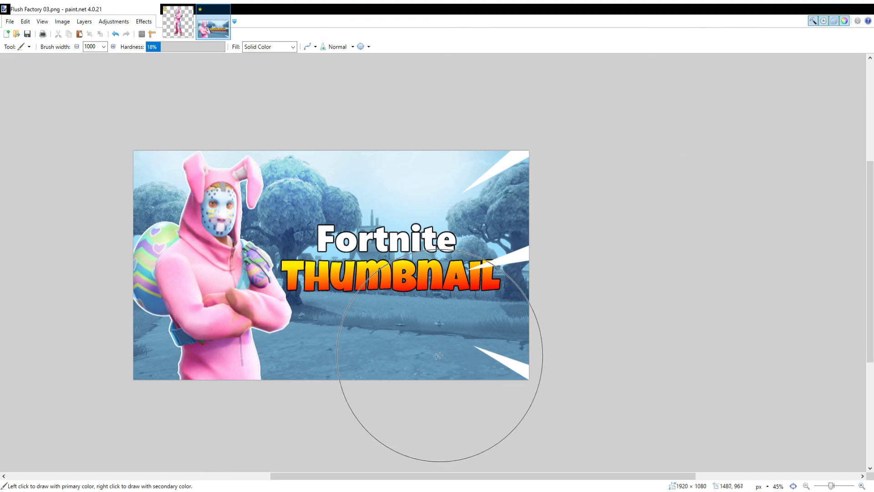
mouse_move(322, 361)
left_mouse_down()
mouse_move(432, 378)
mouse_move(487, 369)
mouse_move(523, 346)
left_mouse_up()
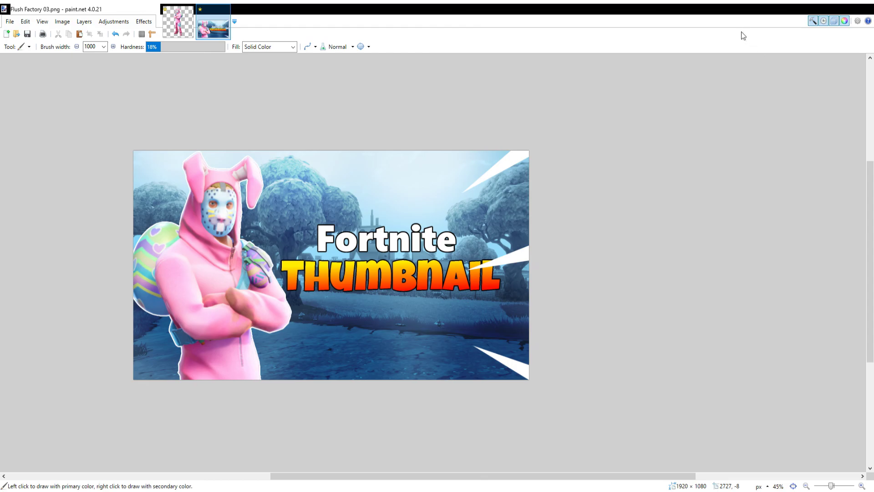